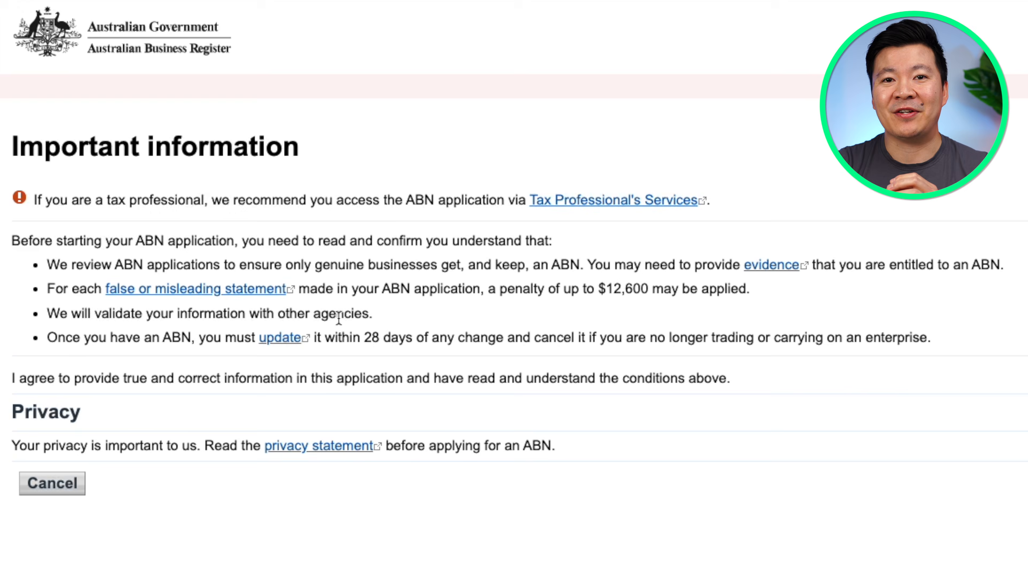
Agree to the conditions, begin the application and choose Individual (Sole trader) as entity type
left_click(955, 253)
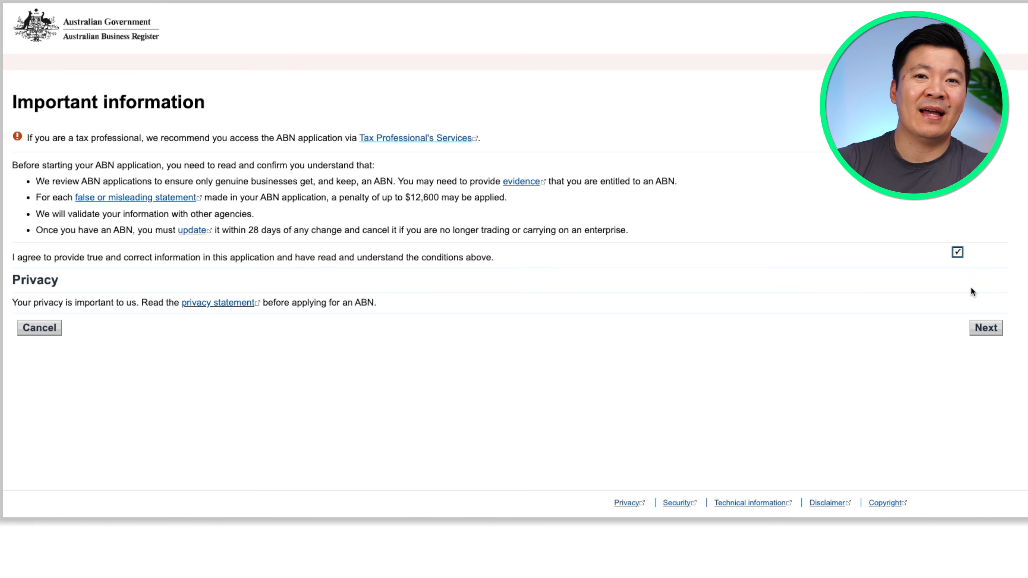
left_click(990, 327)
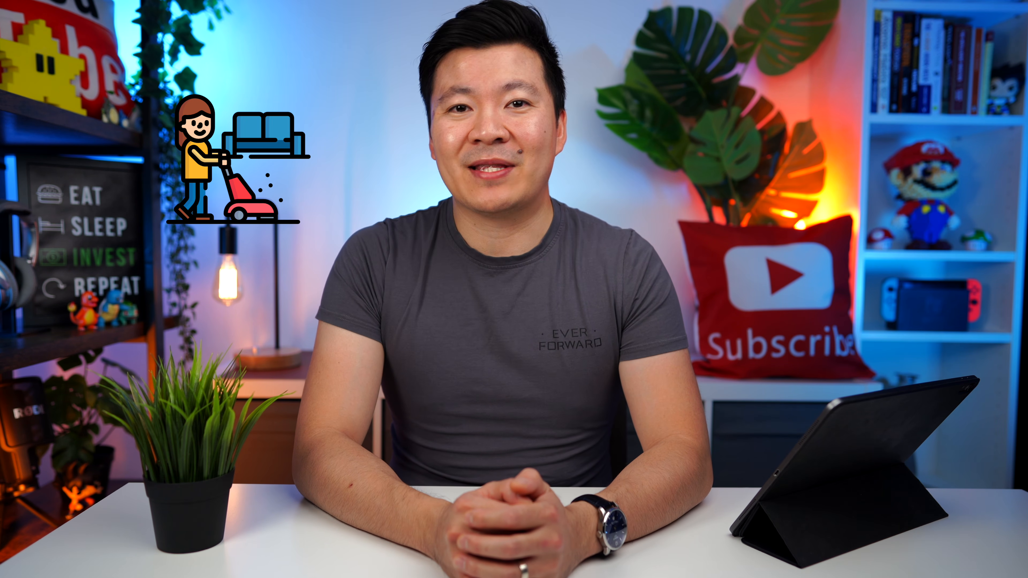
left_click(401, 258)
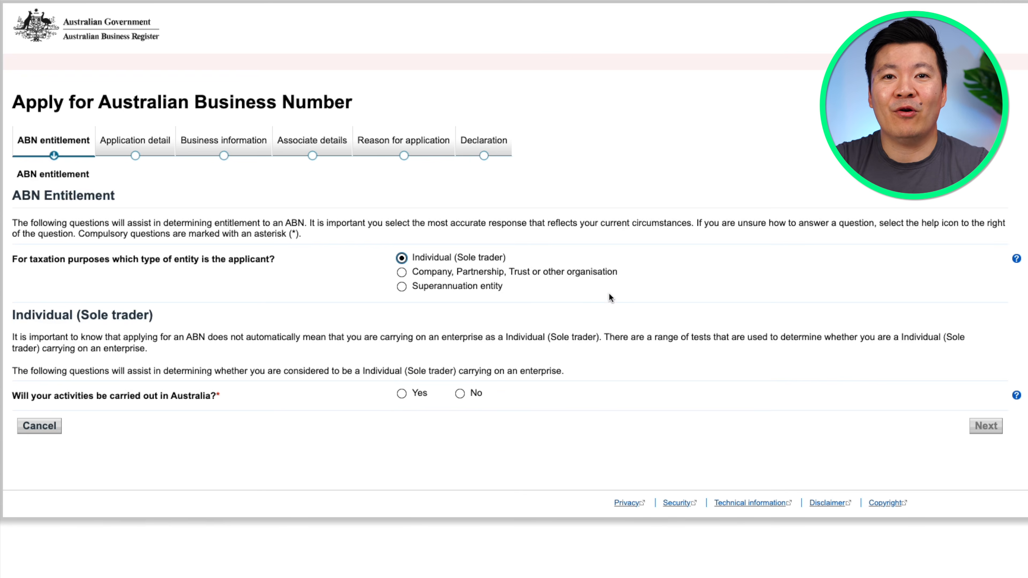
left_click(401, 272)
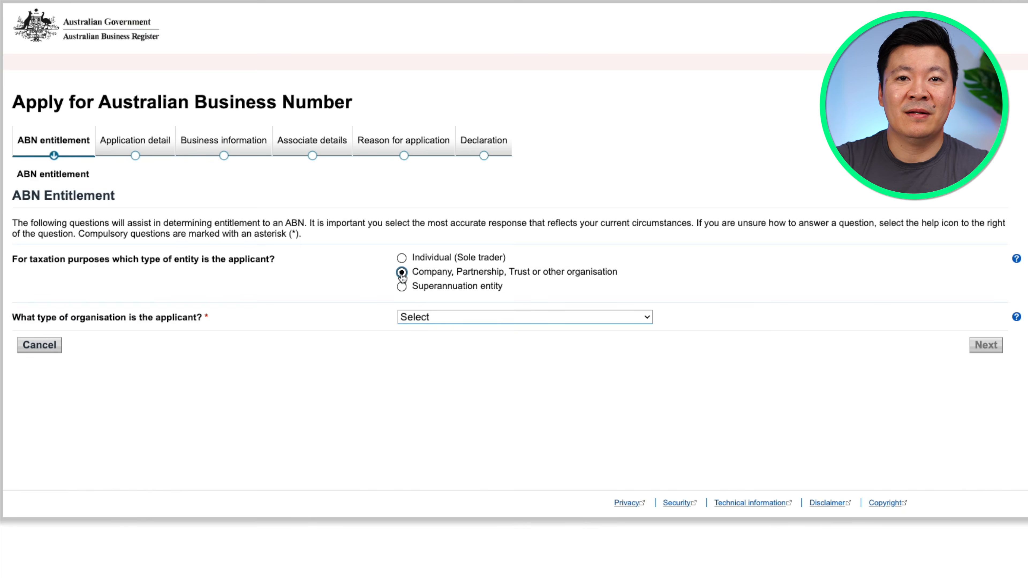
left_click(401, 286)
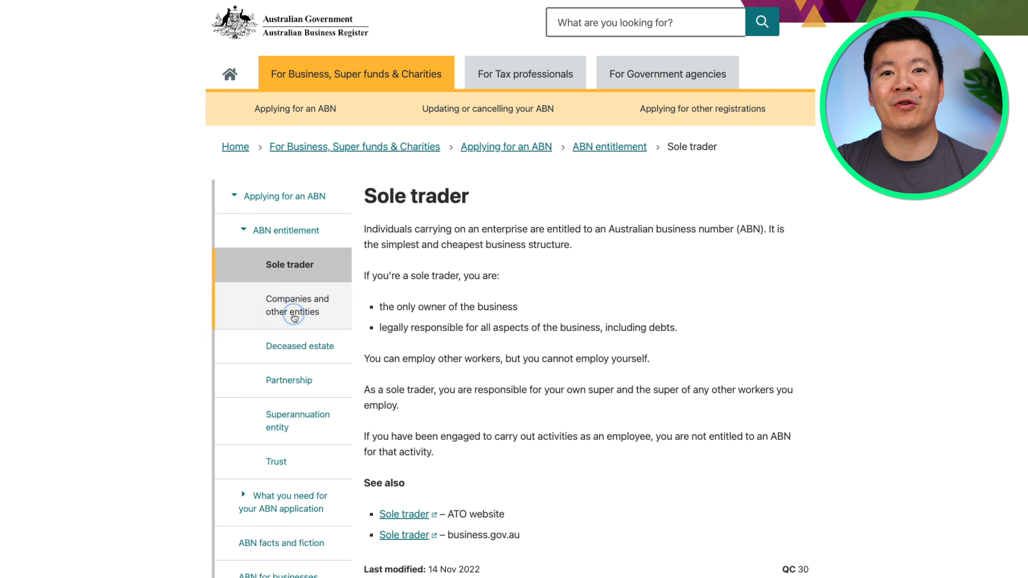
left_click(294, 314)
left_click(291, 436)
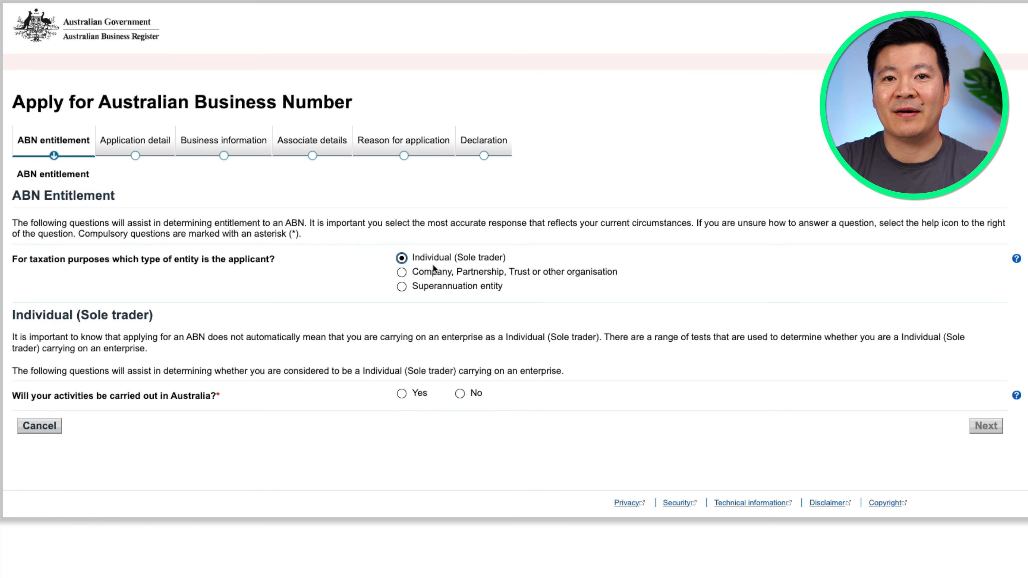
Answer Yes to Australian activities and starting, choose 'In the form of a business', Yes, and accept the report
left_click(402, 393)
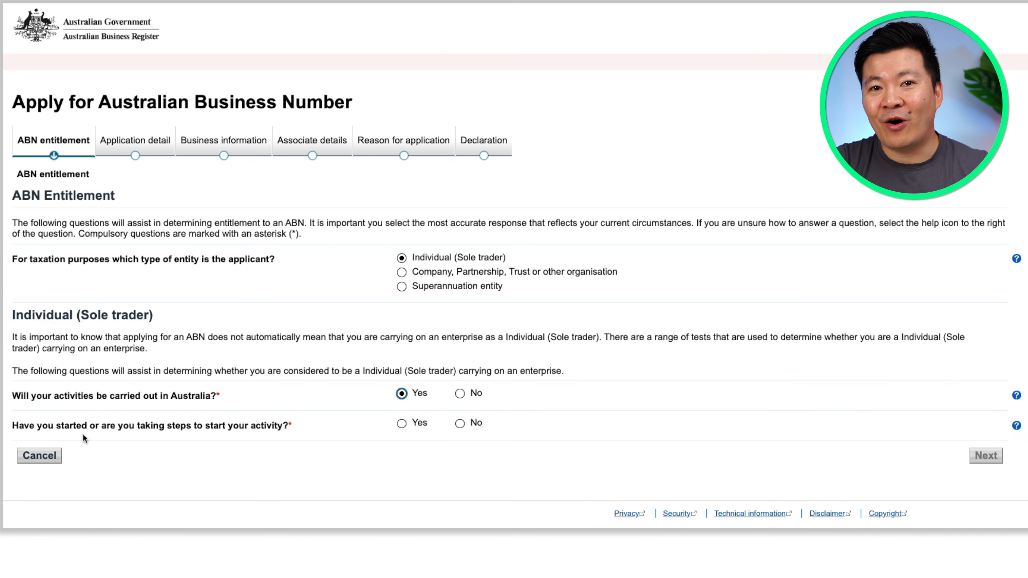
left_click(401, 423)
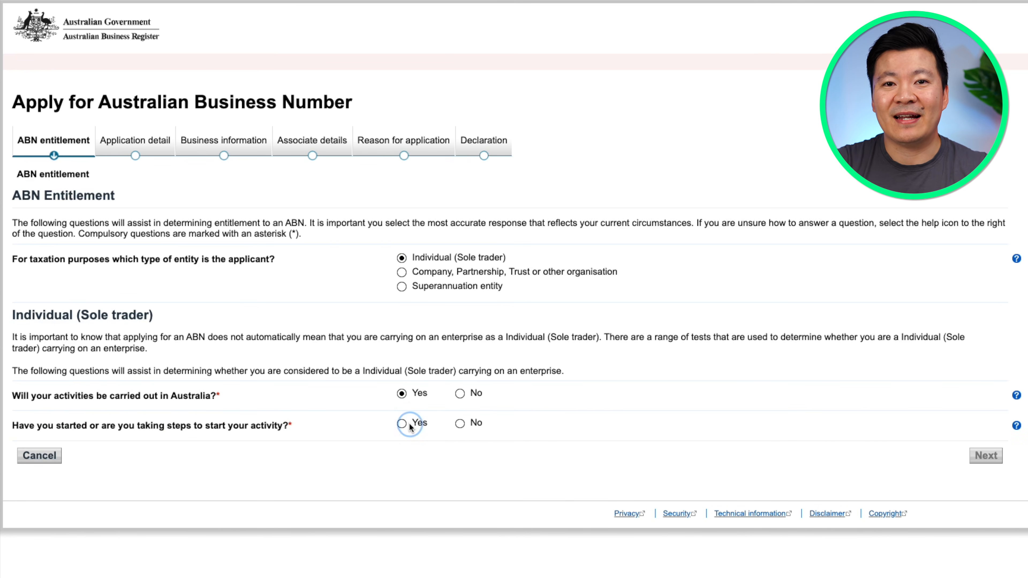
left_click(704, 453)
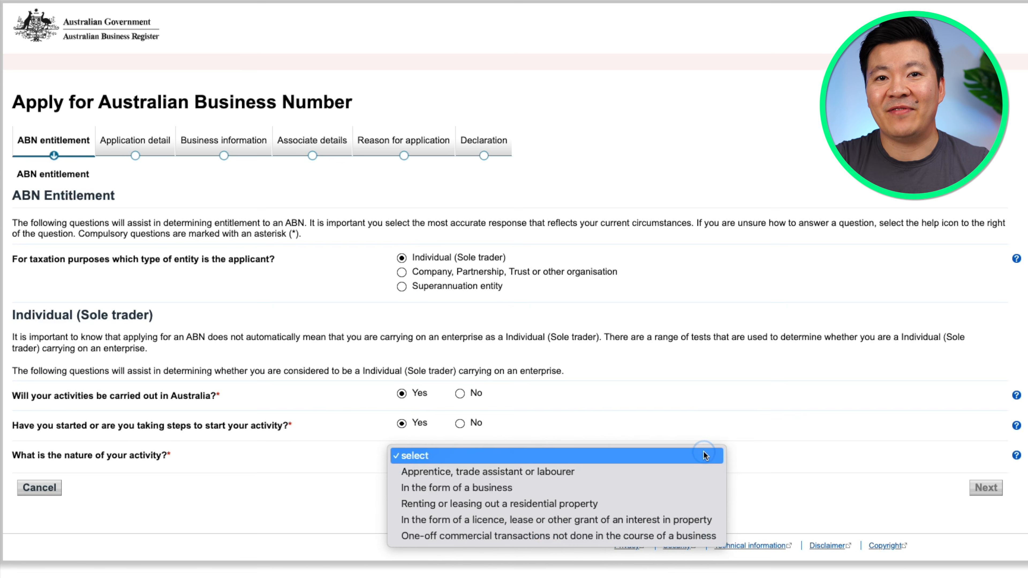
left_click(655, 487)
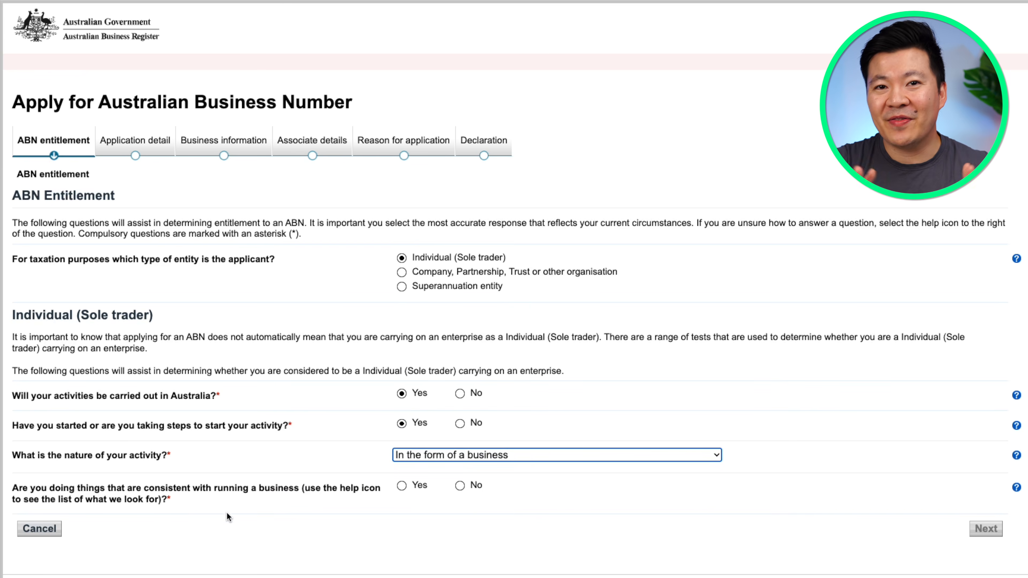
left_click(402, 486)
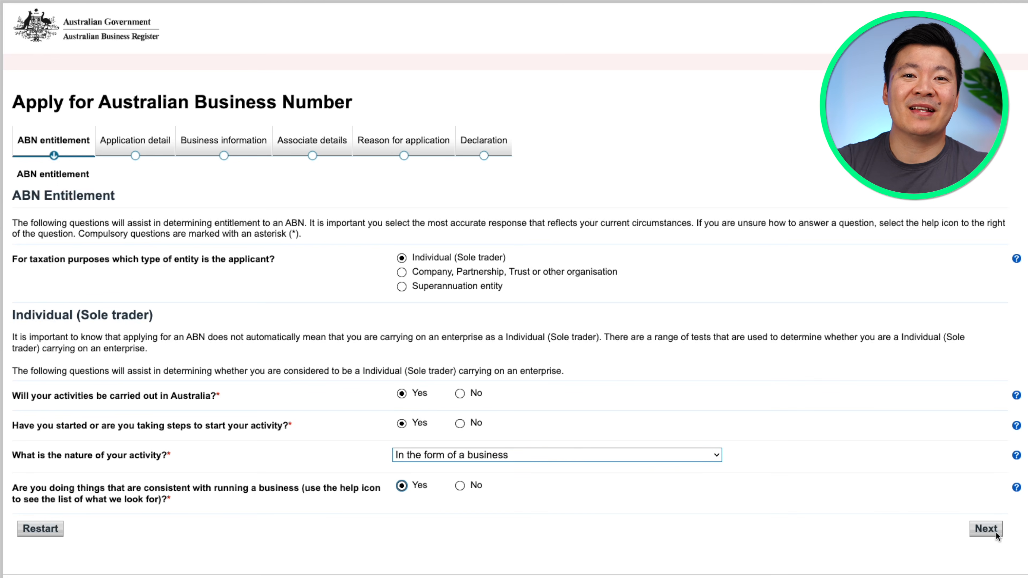
left_click(986, 529)
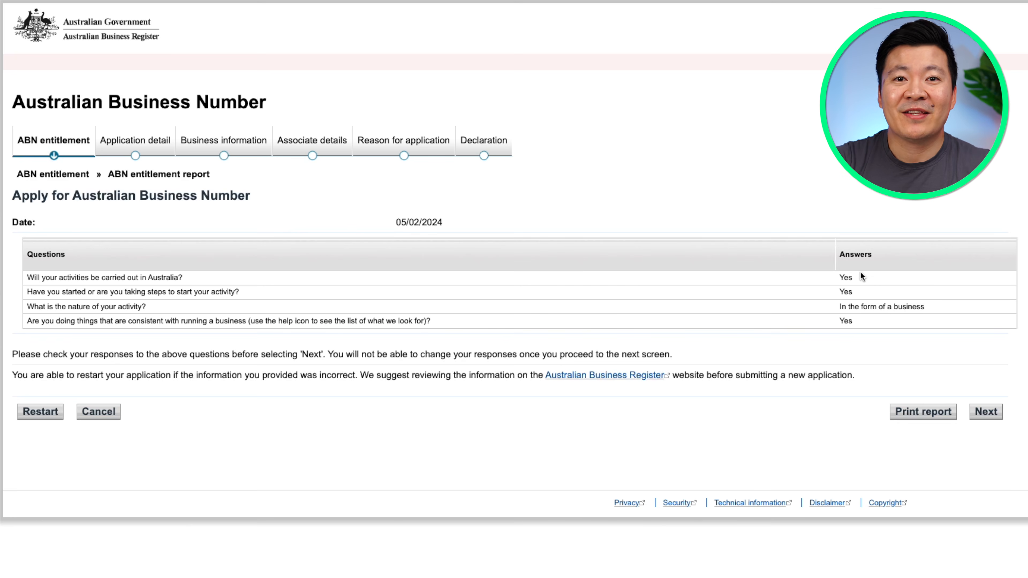
left_click(986, 412)
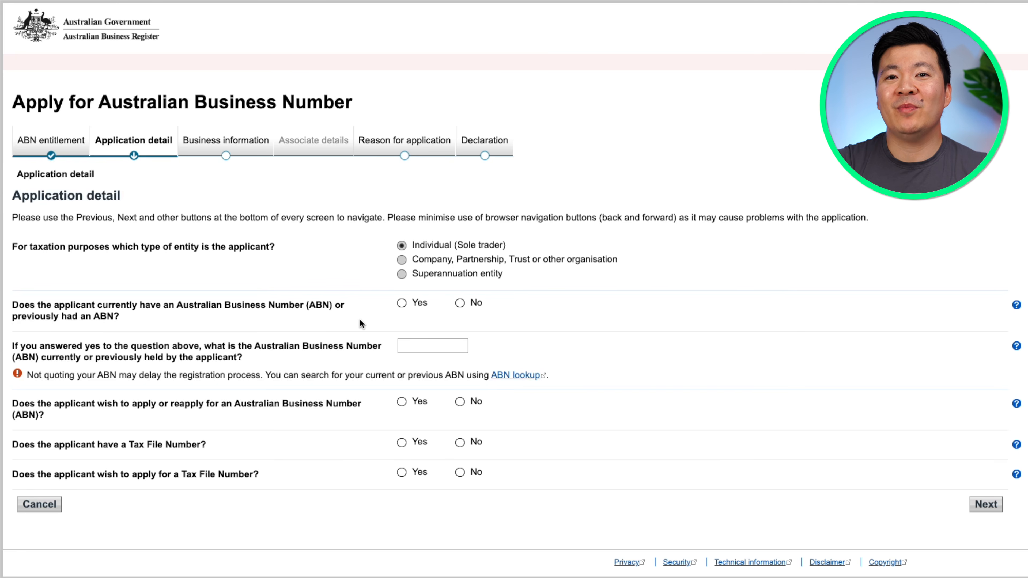
Answer No to an existing ABN, Yes to applying for one, Yes to holding a TFN, No to applying
left_click(459, 304)
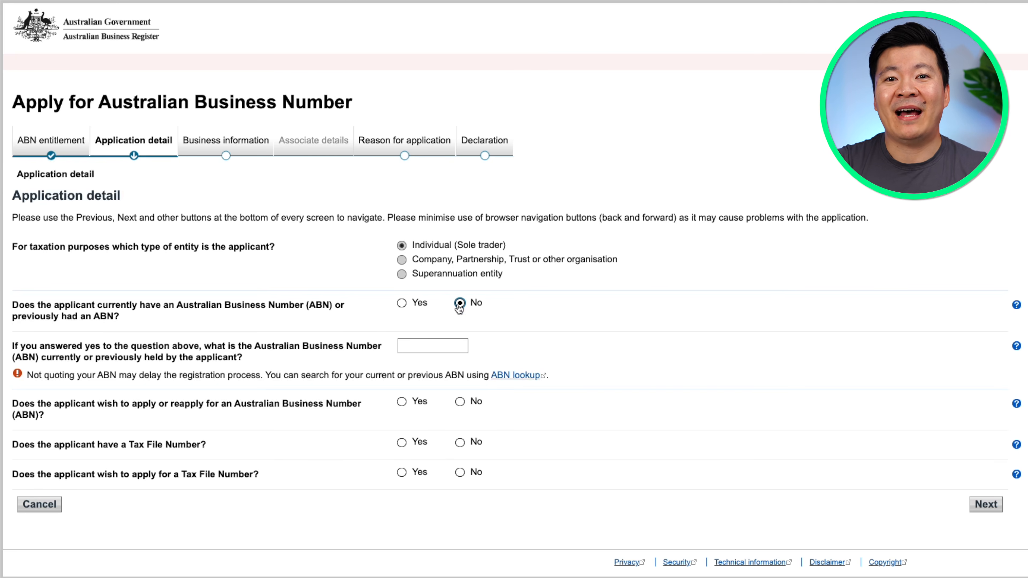
left_click(402, 303)
left_click(411, 347)
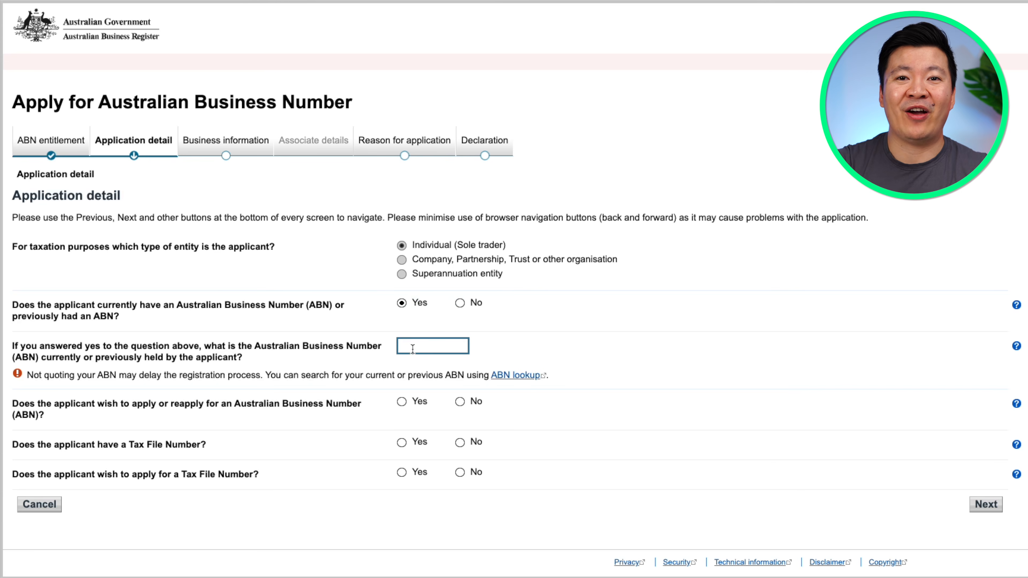
left_click(459, 302)
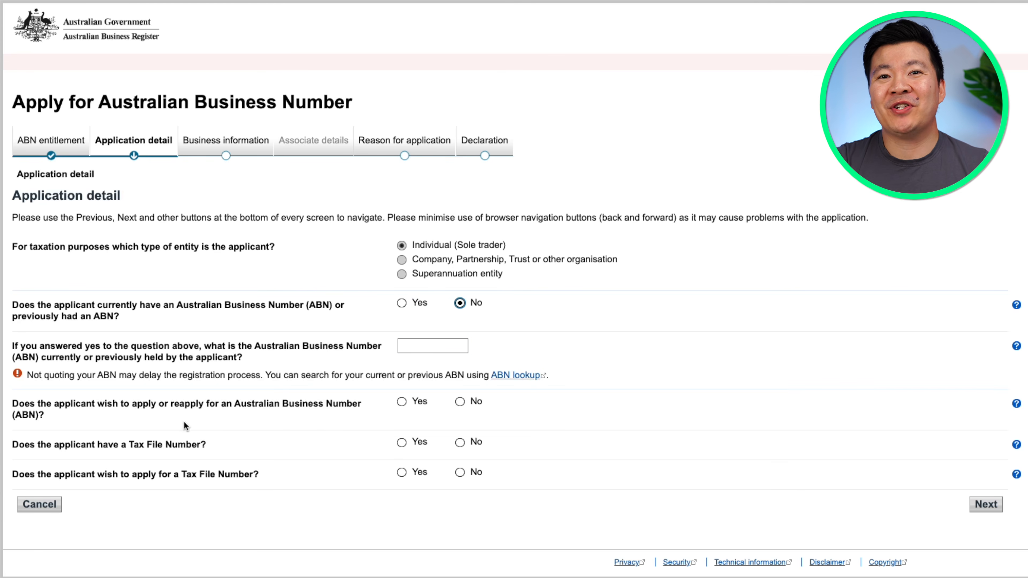
left_click(400, 404)
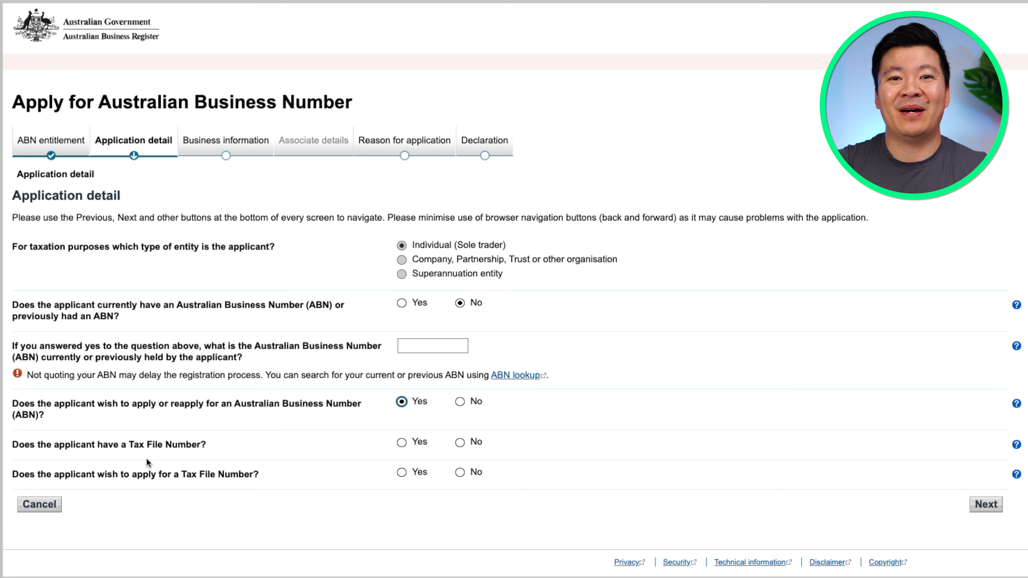
left_click(401, 442)
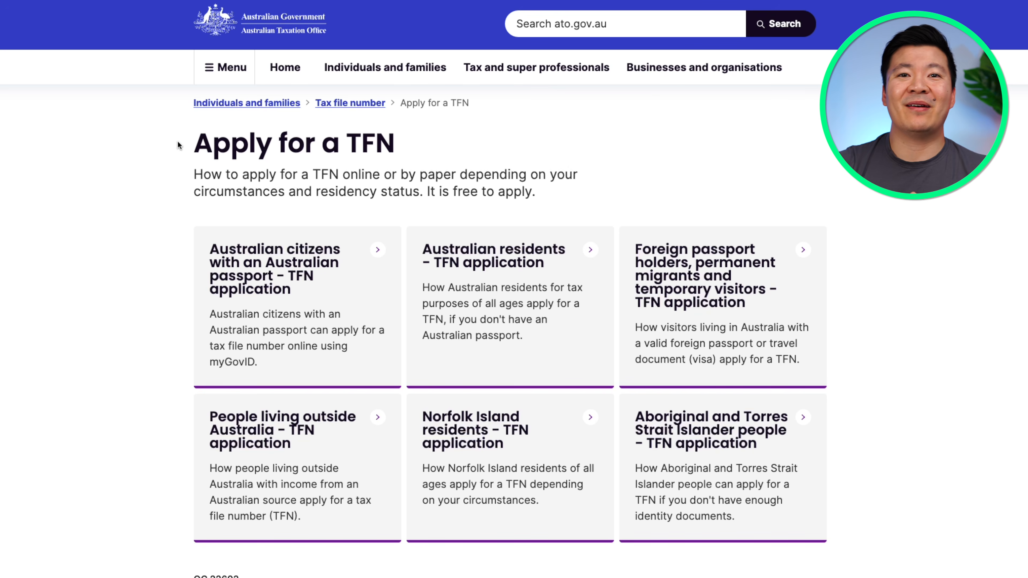
left_click_drag(178, 145, 426, 143)
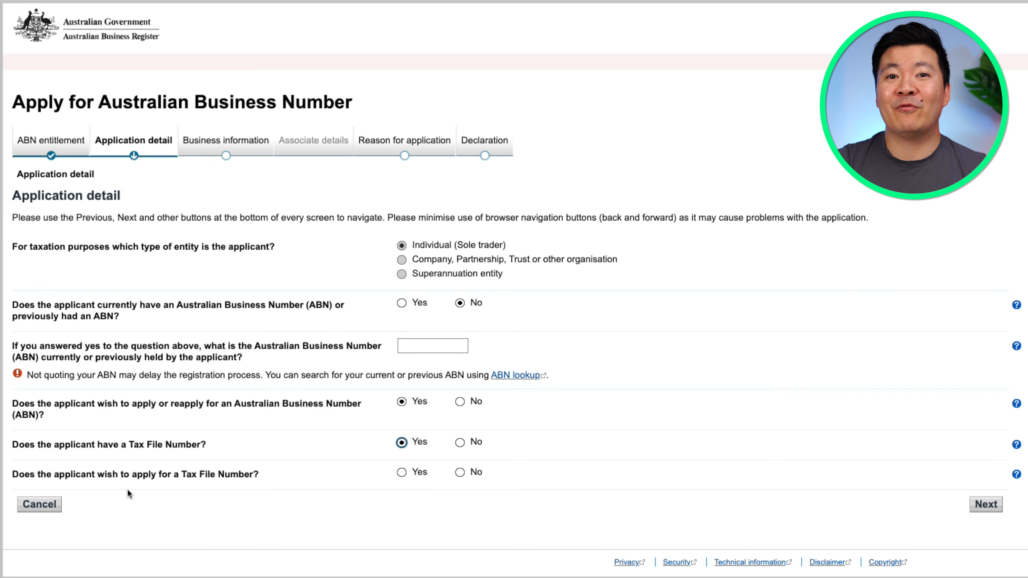
left_click(460, 474)
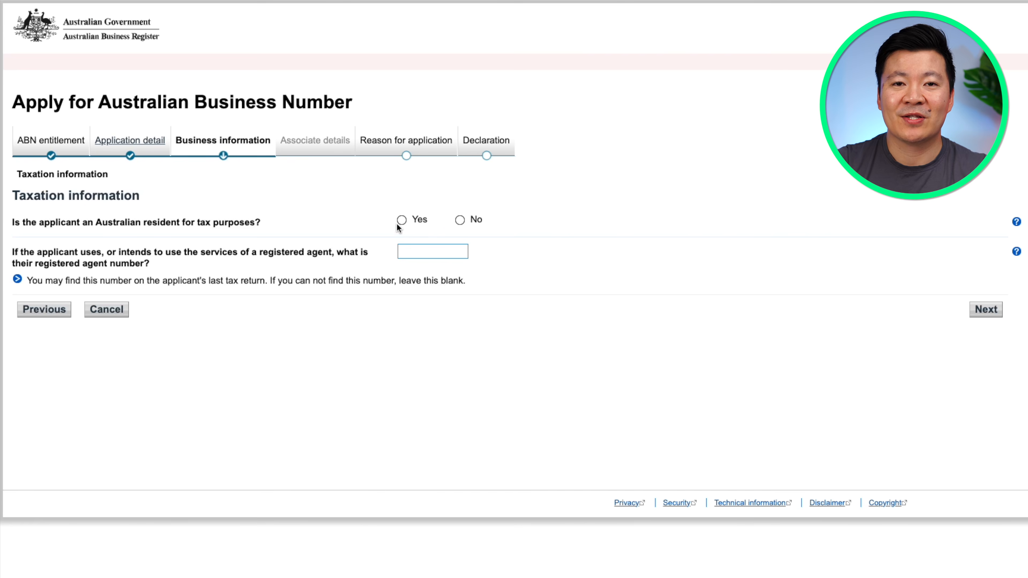
Confirm the applicant is an Australian tax resident and move to Applicant information
left_click(400, 221)
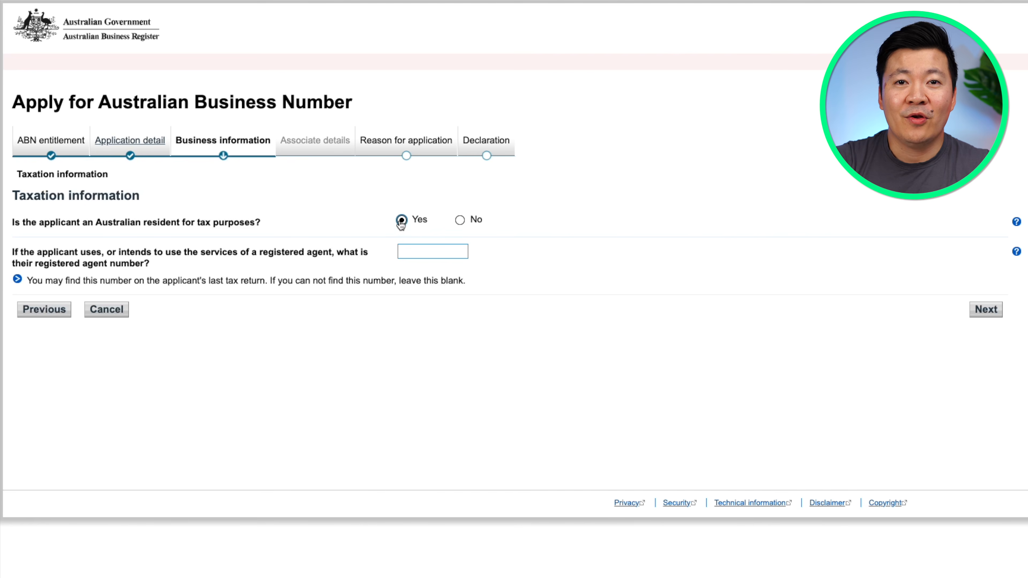
left_click(403, 252)
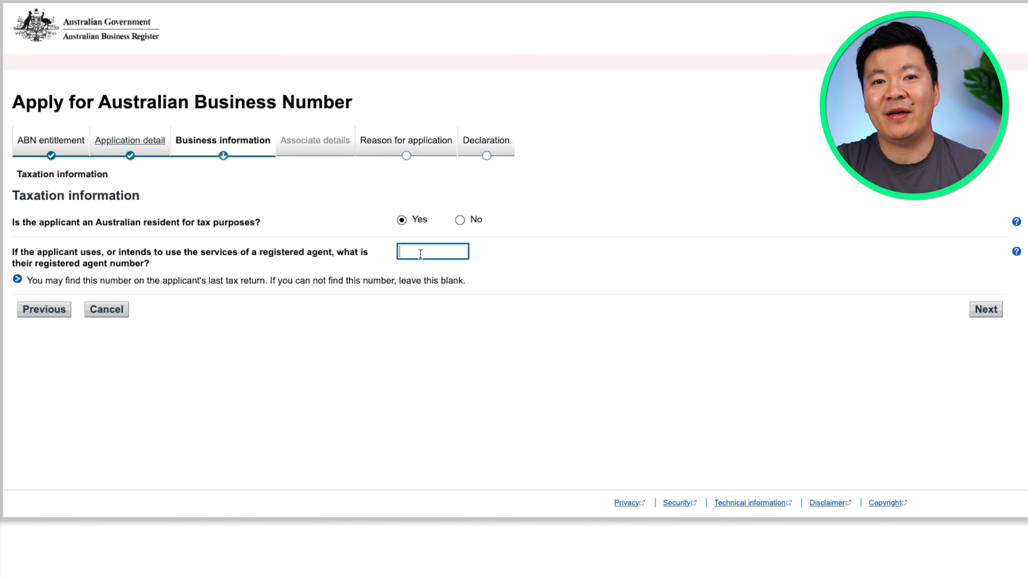
left_click(993, 310)
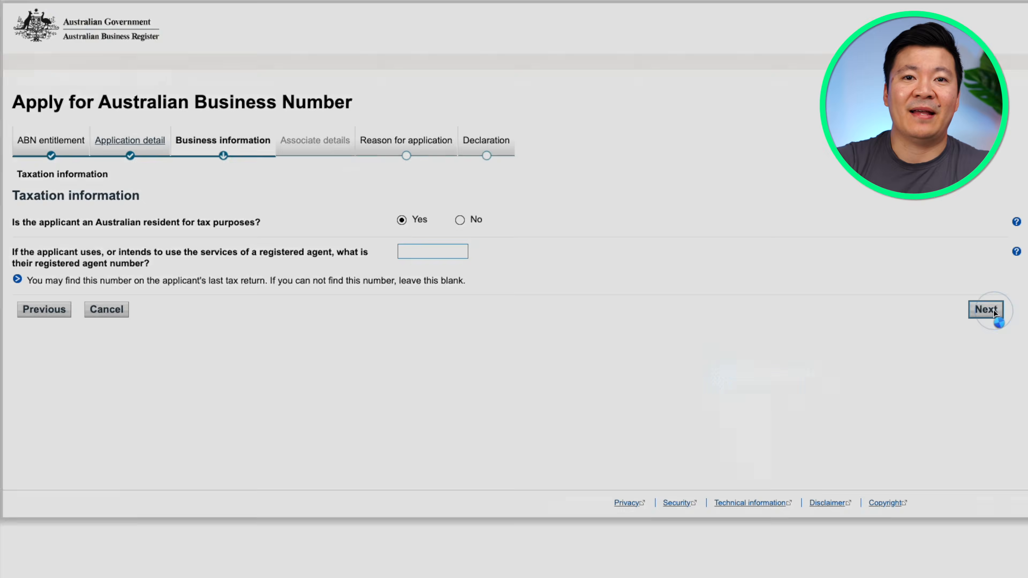
Enter title Mr plus the applicant's given name, family name, date of birth and tax file number
left_click(463, 244)
left_click(452, 259)
left_click(452, 272)
key("Tab")
key("Tab")
key("Tab")
type("01/01/1990")
left_click(413, 299)
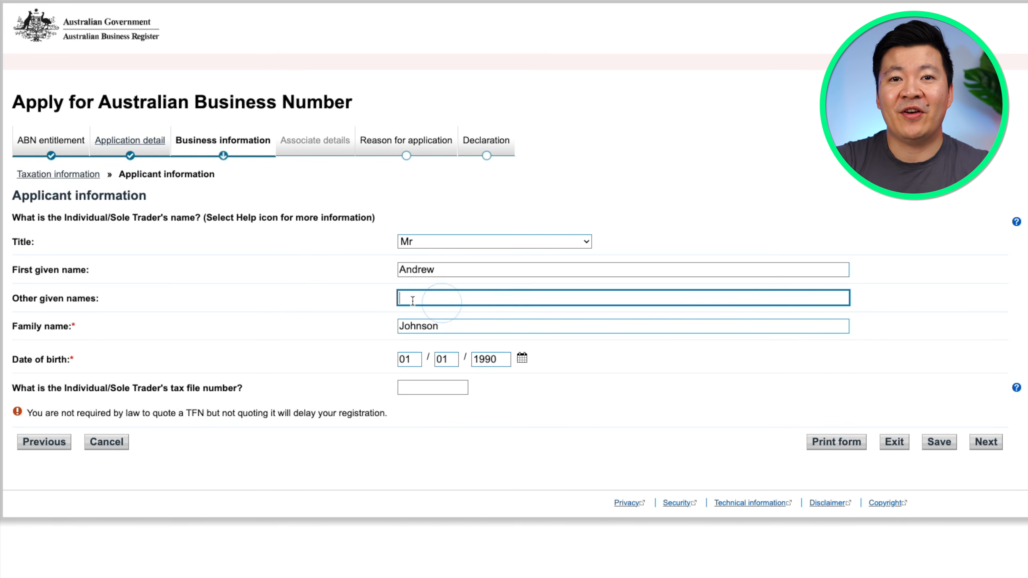
left_click(414, 298)
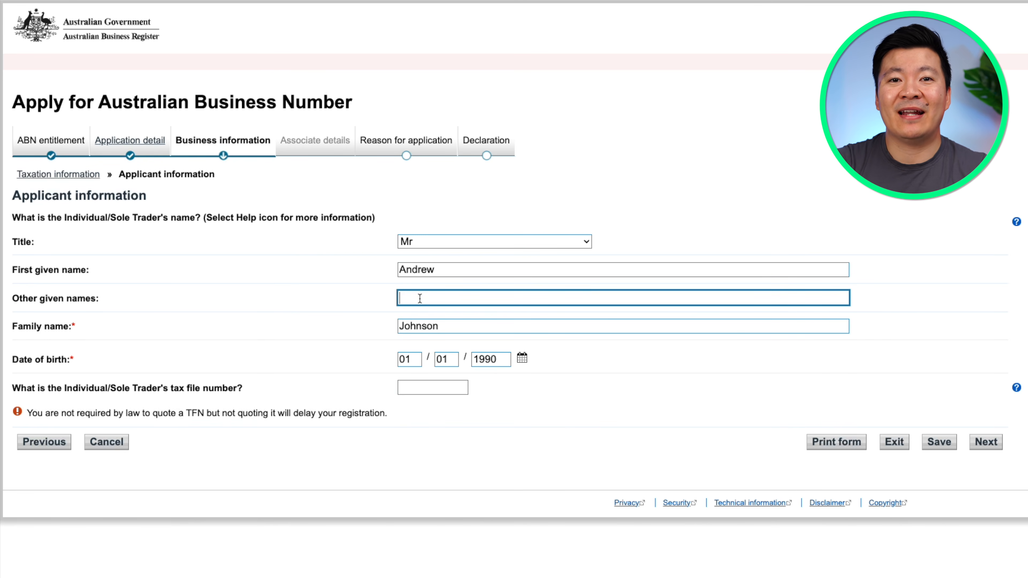
left_click(417, 387)
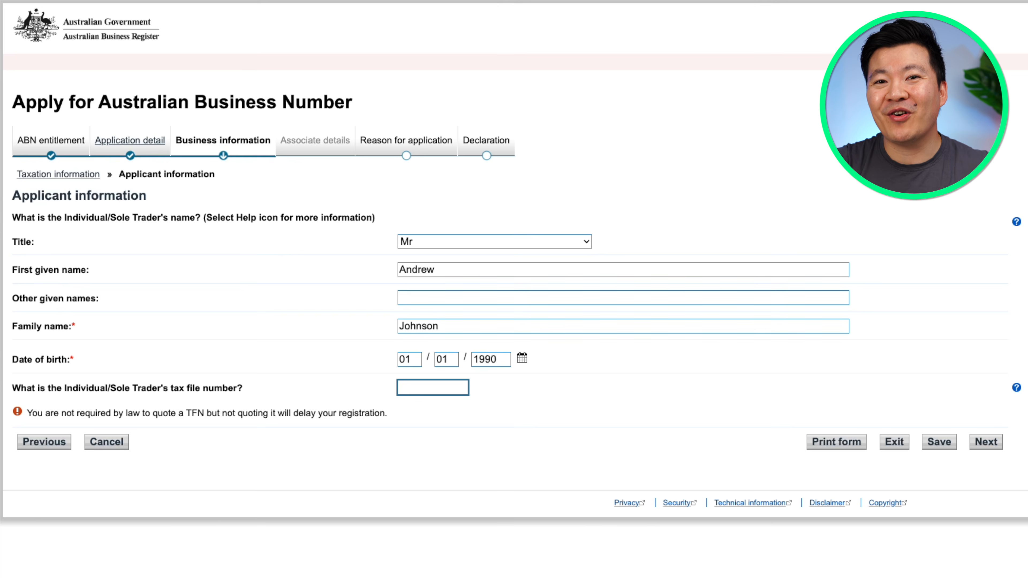
type("12")
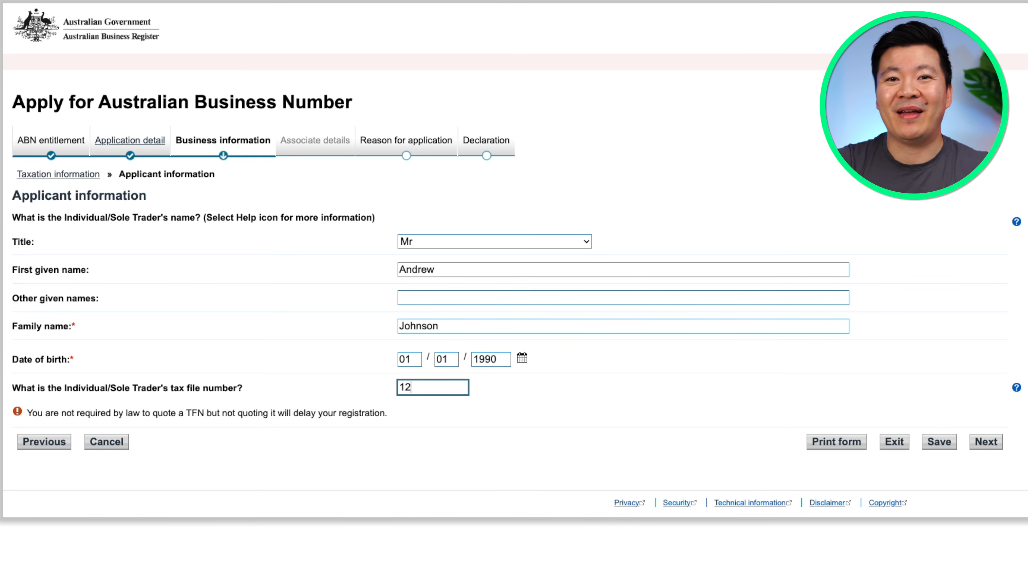
type("3456789")
left_click(984, 442)
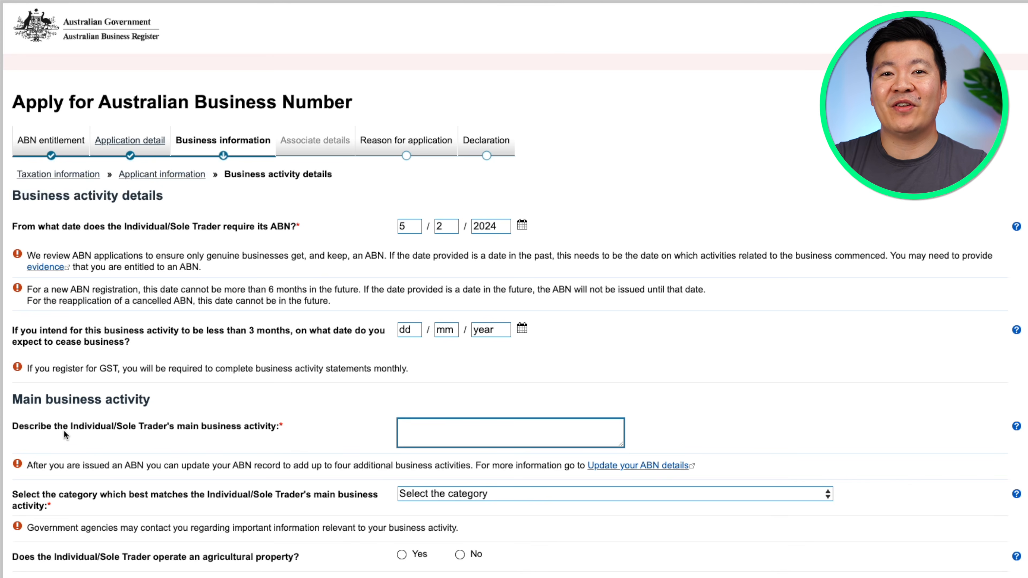
Describe the activity as food delivery, category 'Food delivery service for restaurants', with no agricultural property
left_click(457, 434)
type("food delivery service")
key("super+a")
type("cleaning services")
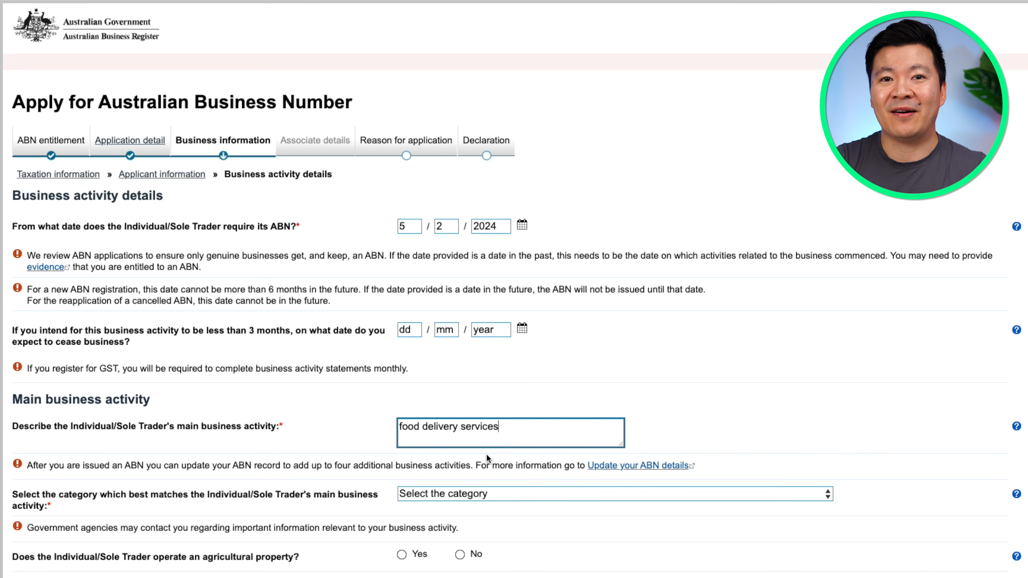
key("Tab")
left_click(557, 498)
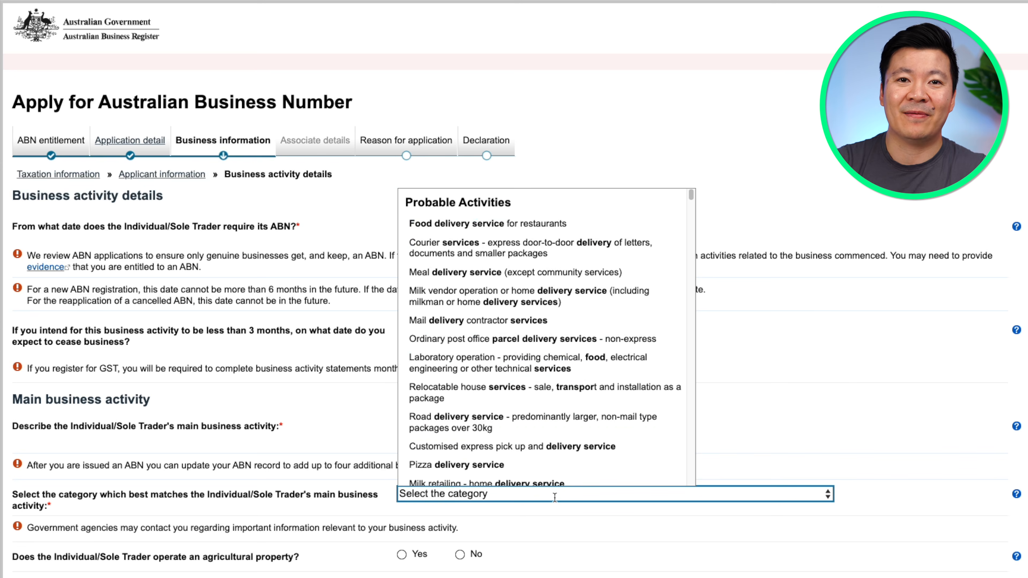
left_click(536, 229)
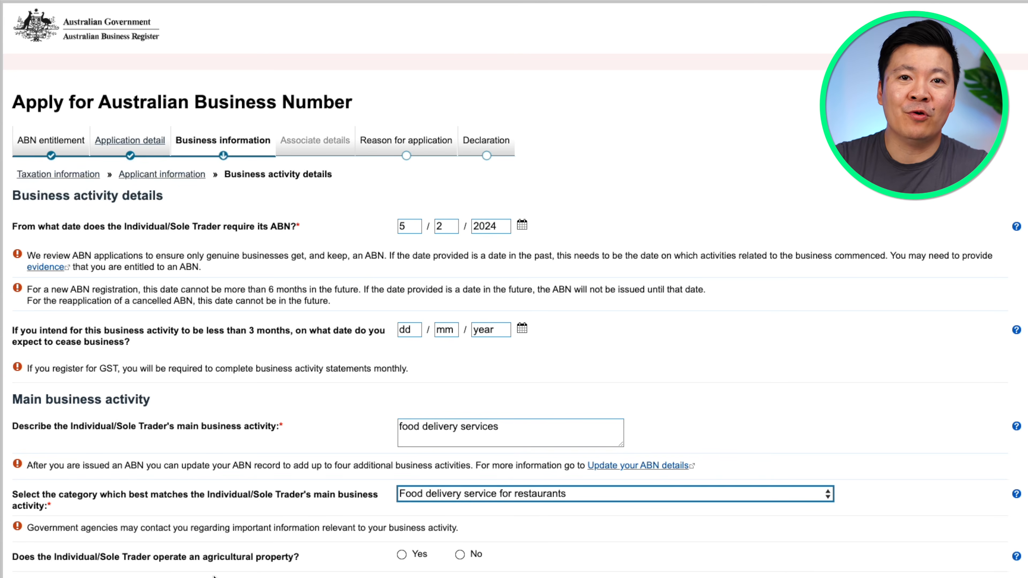
left_click(461, 554)
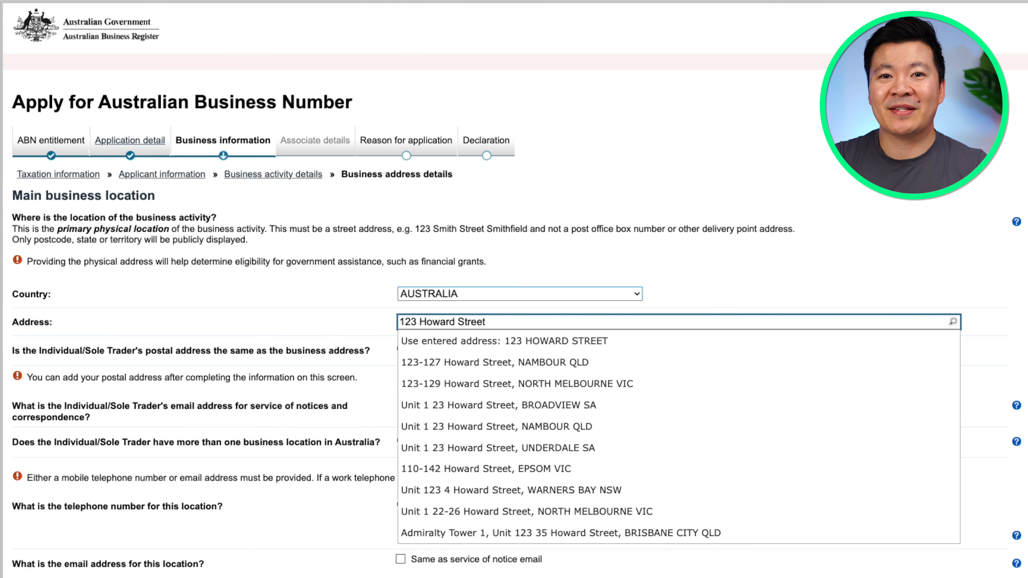
Pick the suggested business address, reuse it as postal address, and enter the service-of-notice email
left_click(569, 384)
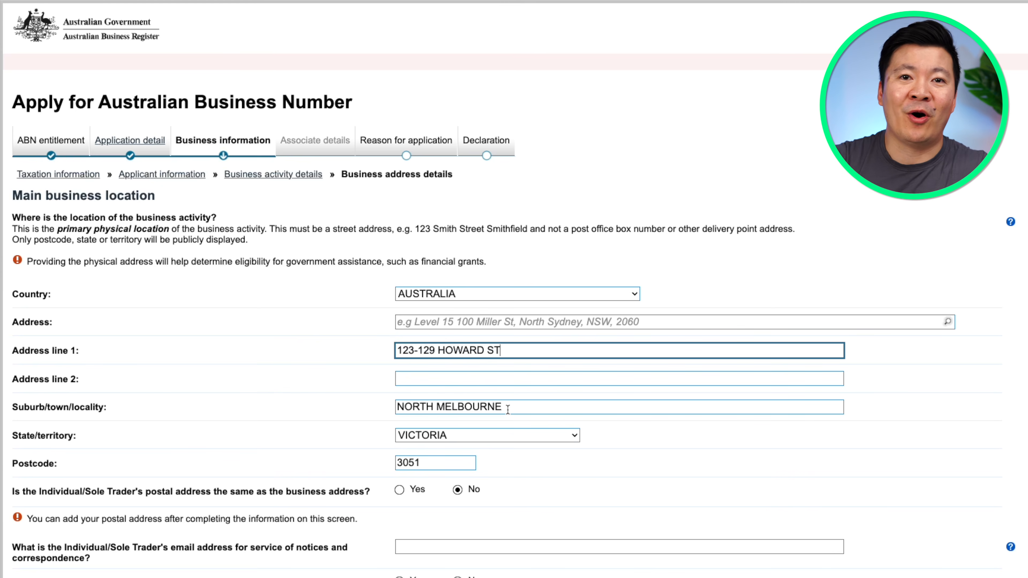
left_click(400, 490)
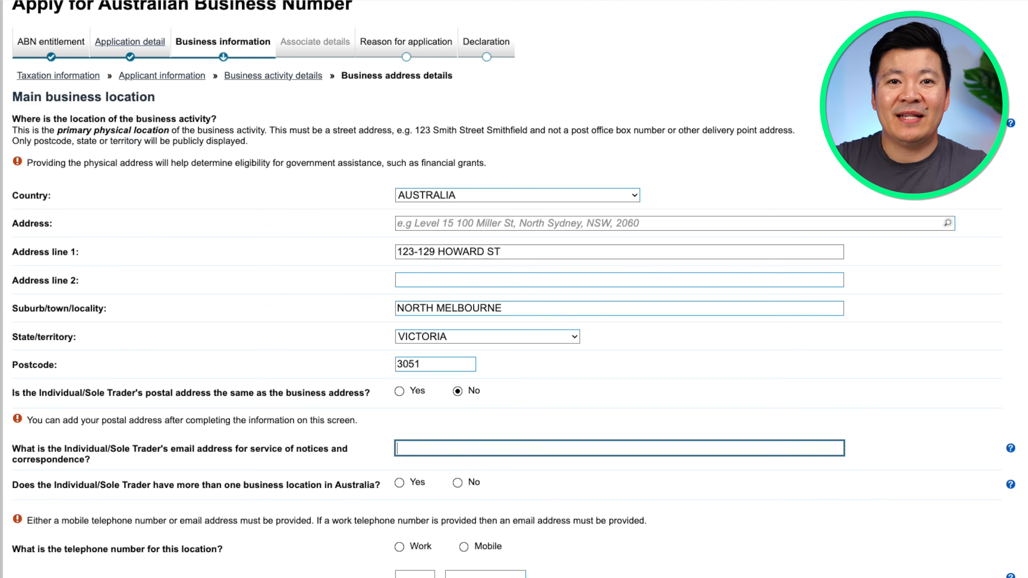
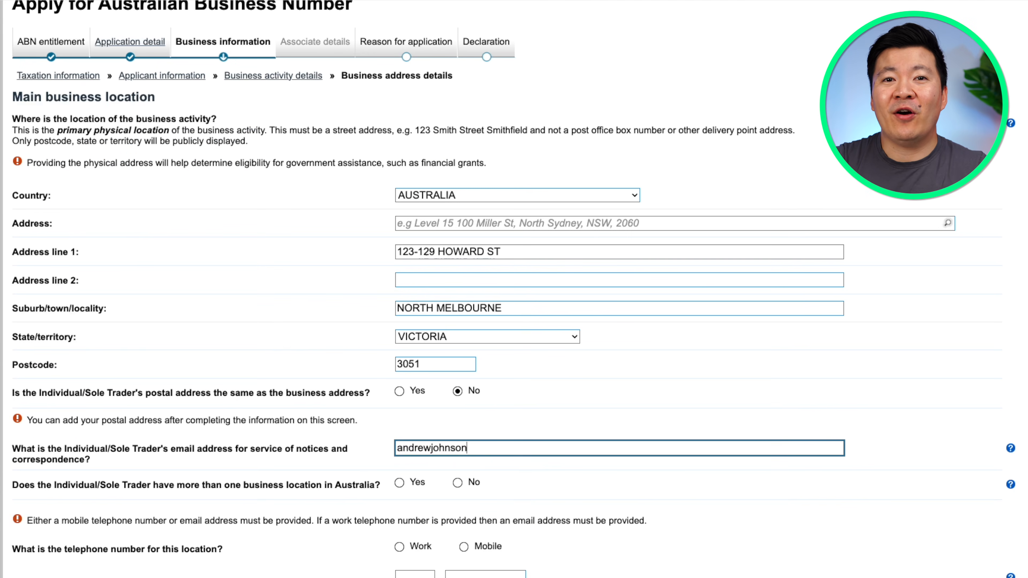
key("Tab")
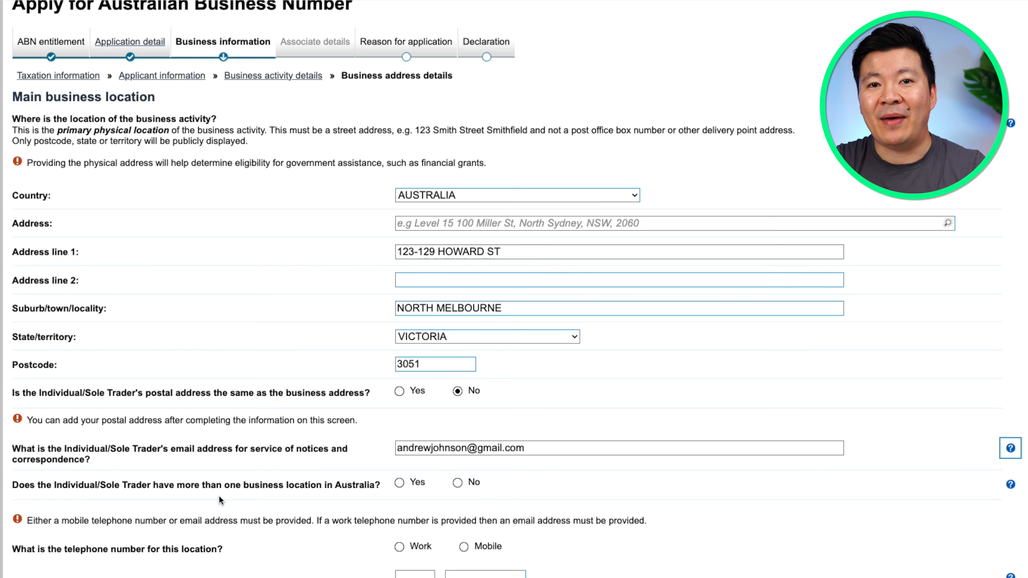
Declare a single location, giving its mobile number and reusing the notice email
left_click(457, 487)
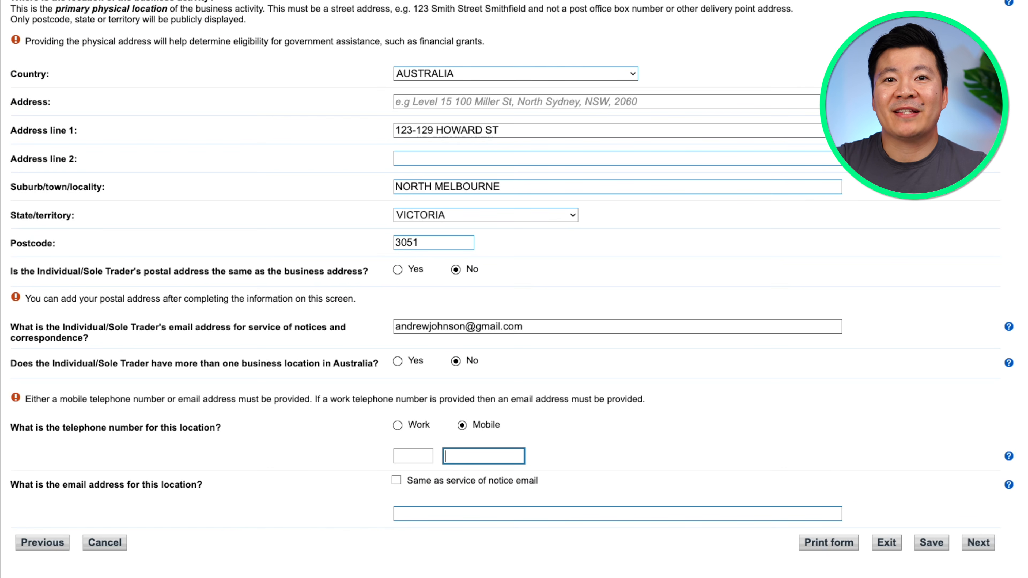
left_click(453, 456)
key("Tab")
key("shift+Tab")
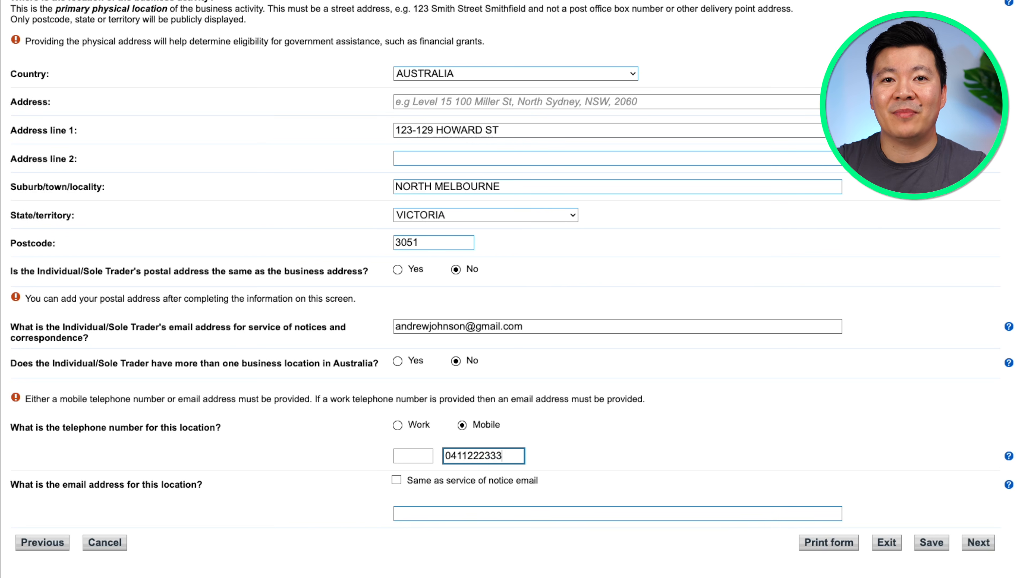
left_click(397, 480)
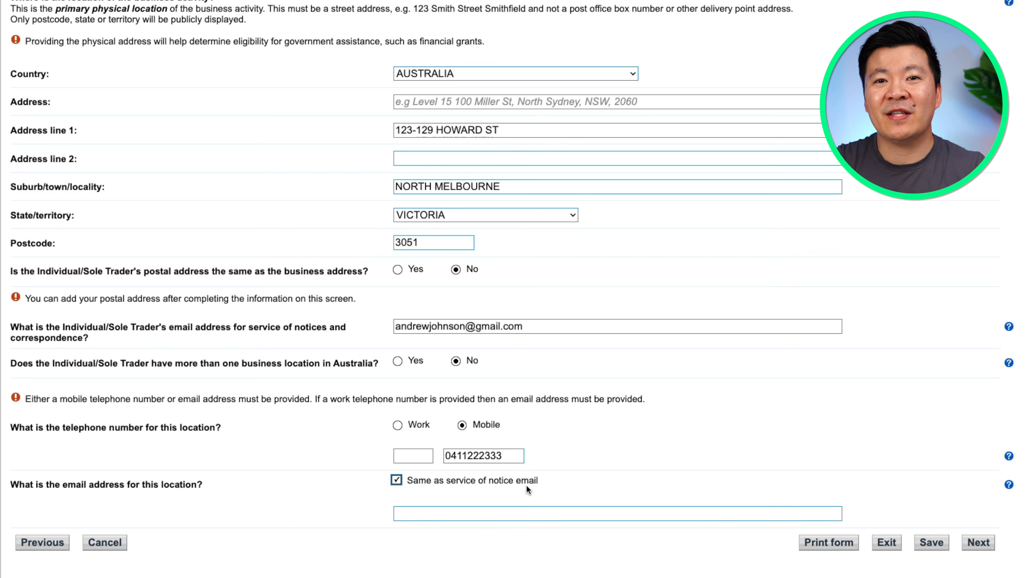
left_click(978, 543)
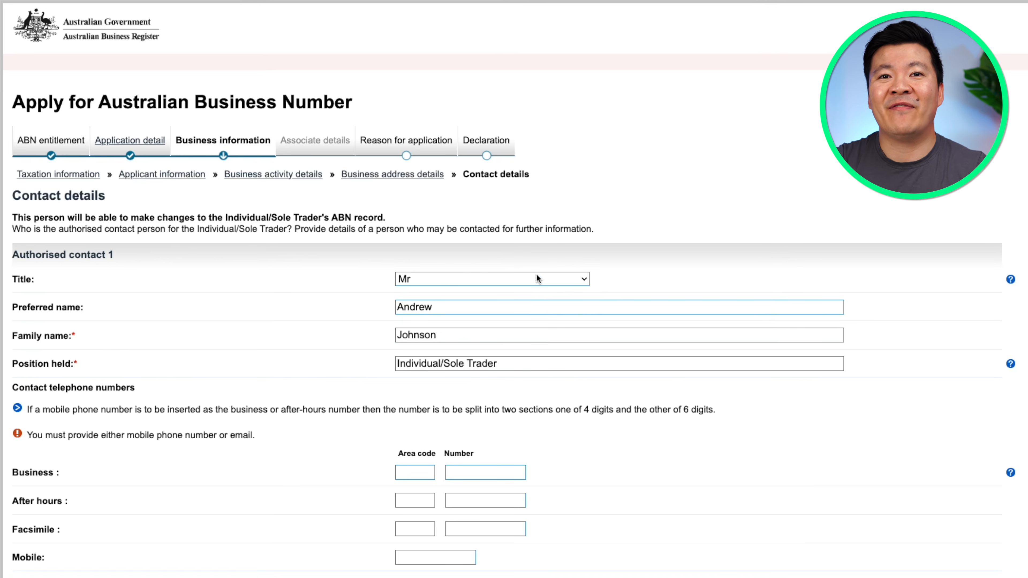
Enter the contact's business phone and email, keep English as language, and add no more contacts
type("222")
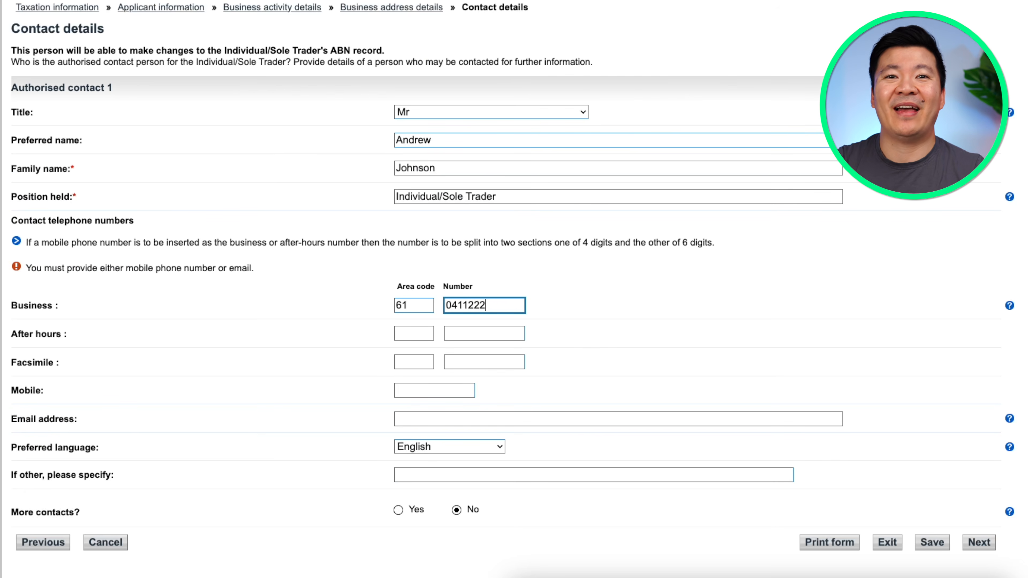
type("3")
type("333")
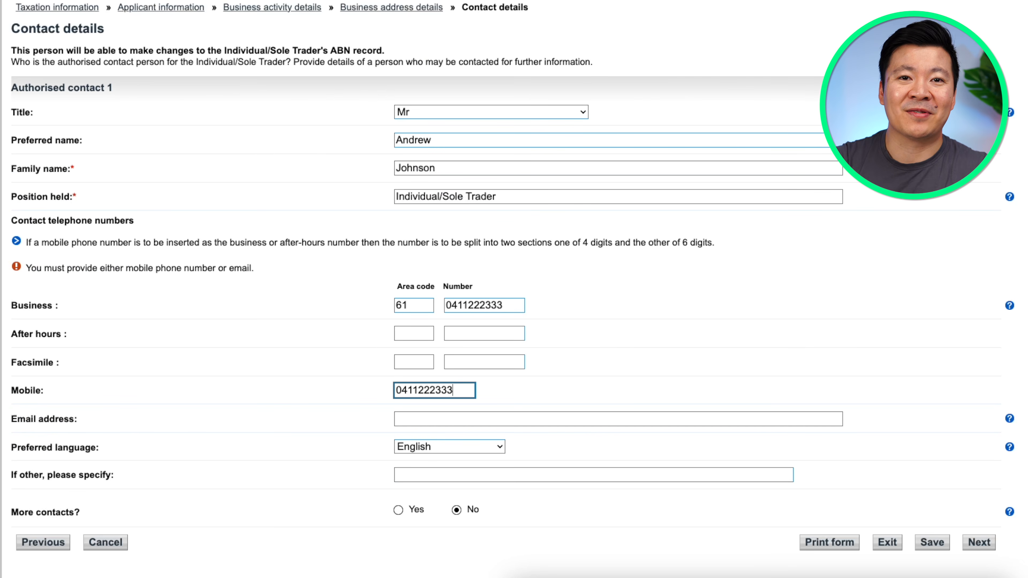
key("Tab")
key("Tab")
left_click(475, 446)
key("Escape")
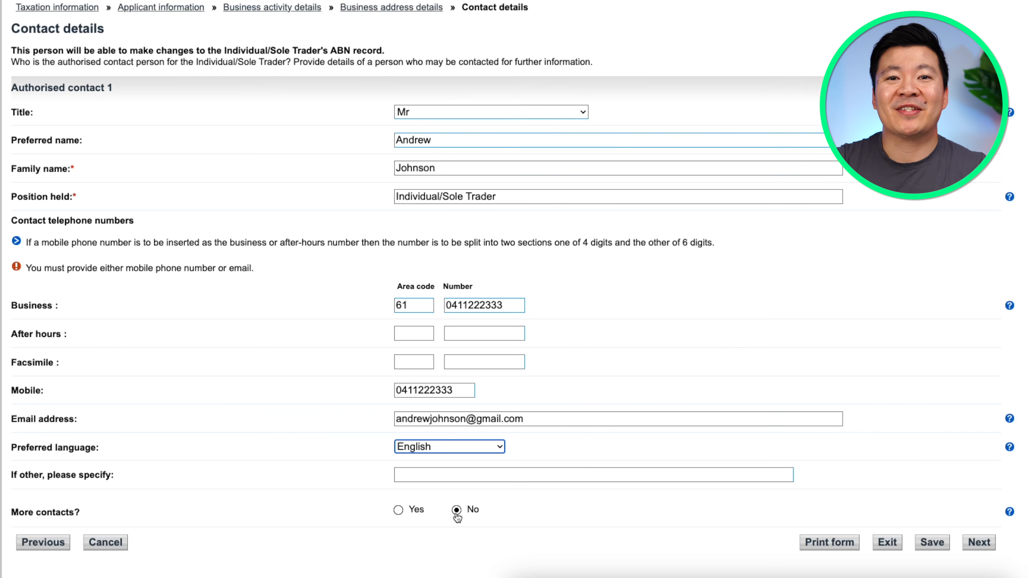
left_click(456, 511)
left_click(979, 542)
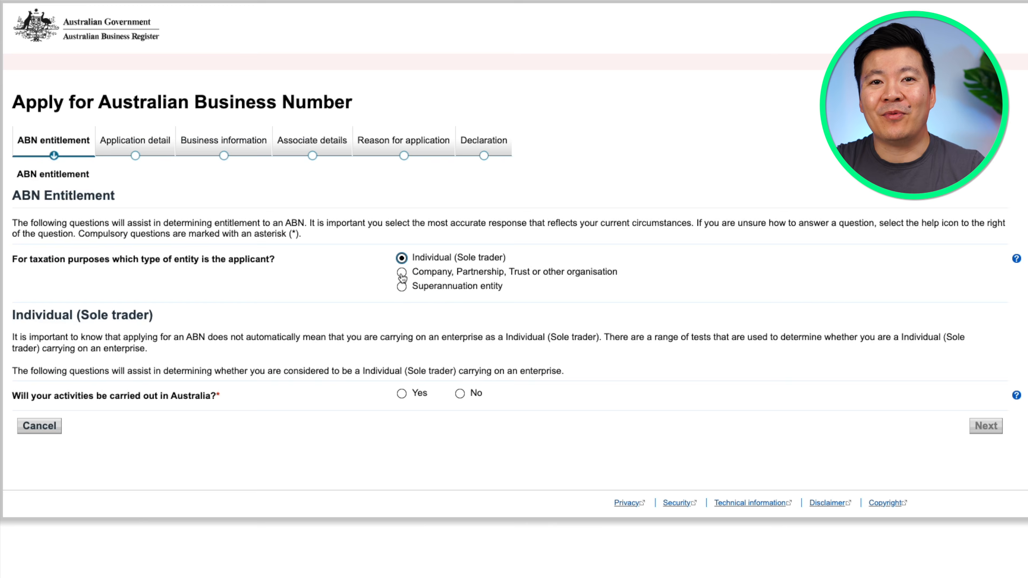
left_click(402, 273)
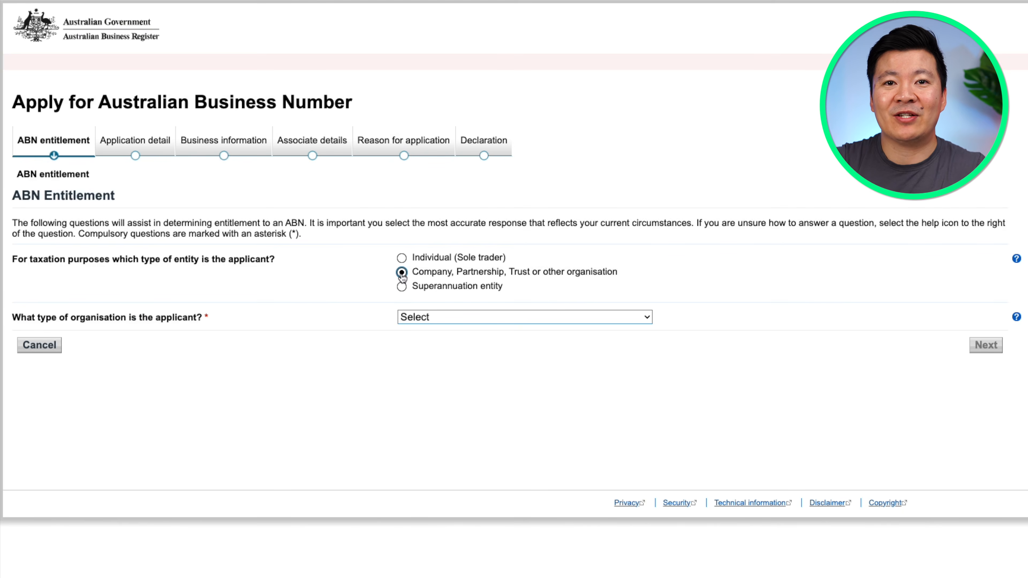
left_click(401, 257)
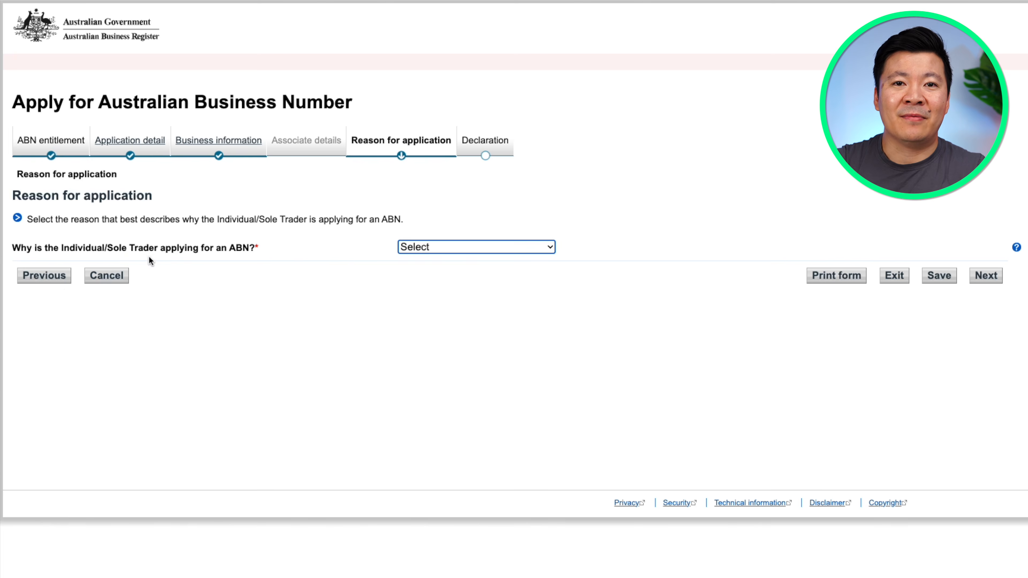
Set the application reason to Contractor/Sub-contractor and answer Yes to first-time contractor
left_click(522, 254)
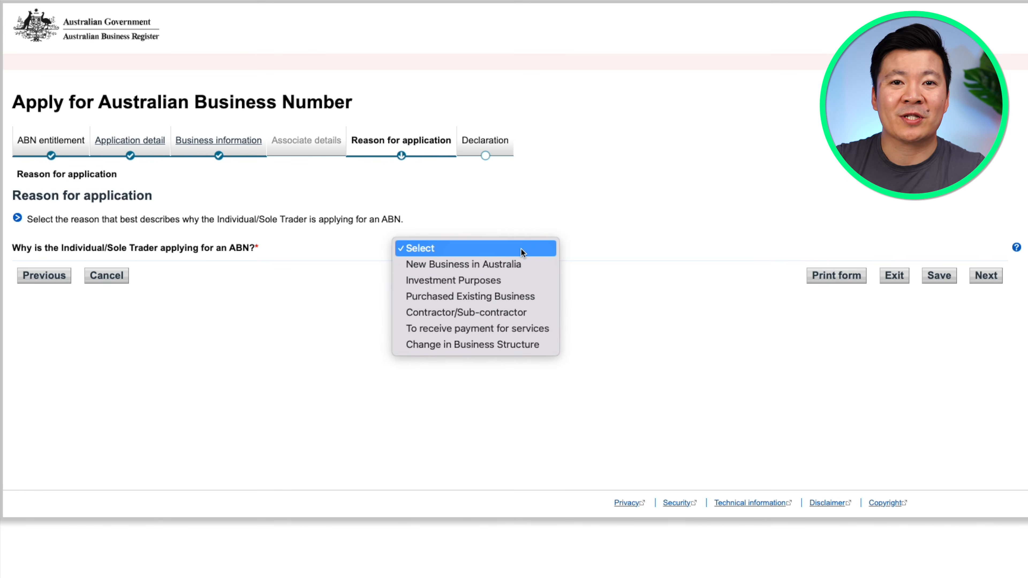
left_click(522, 267)
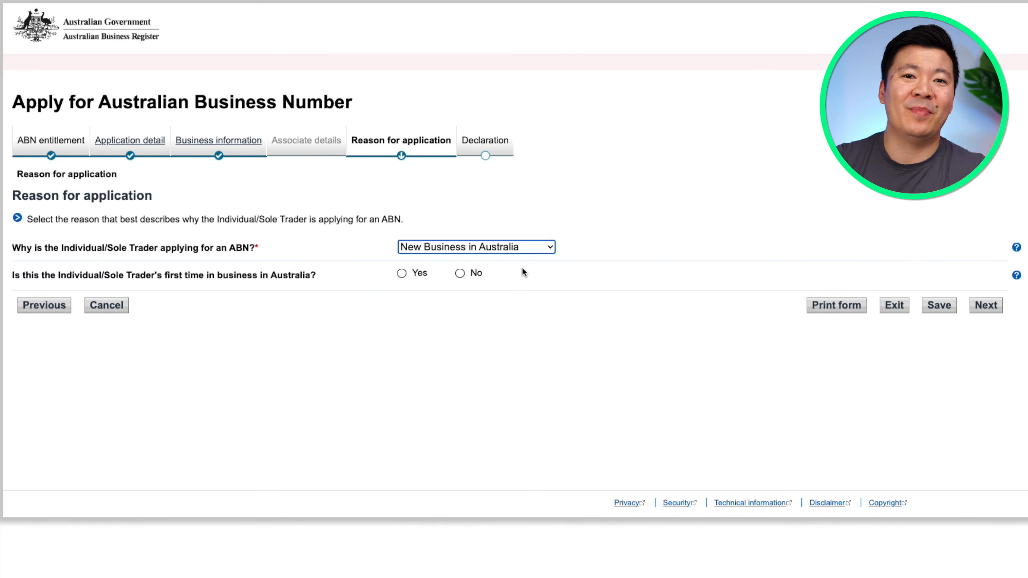
left_click(528, 248)
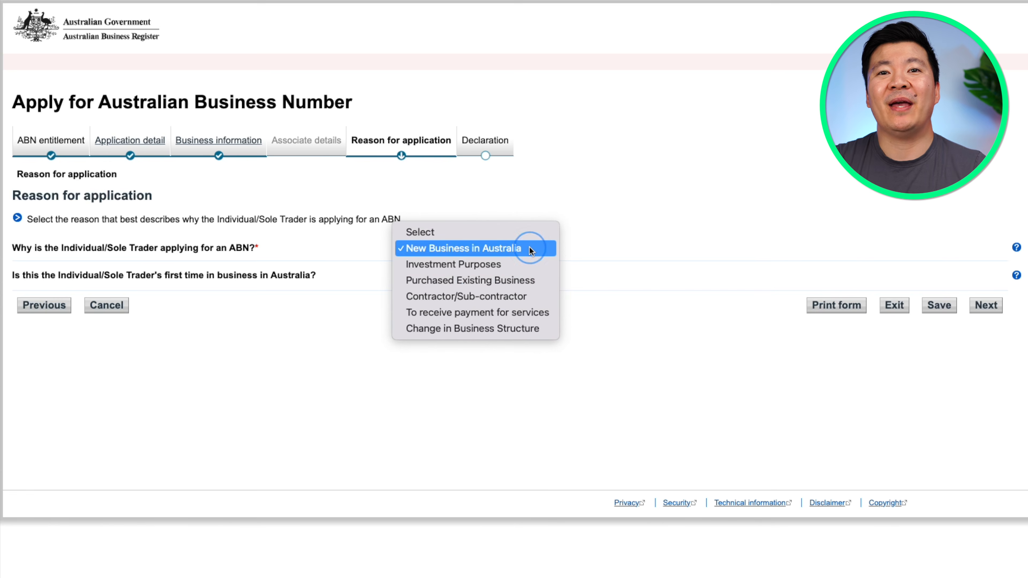
left_click(518, 295)
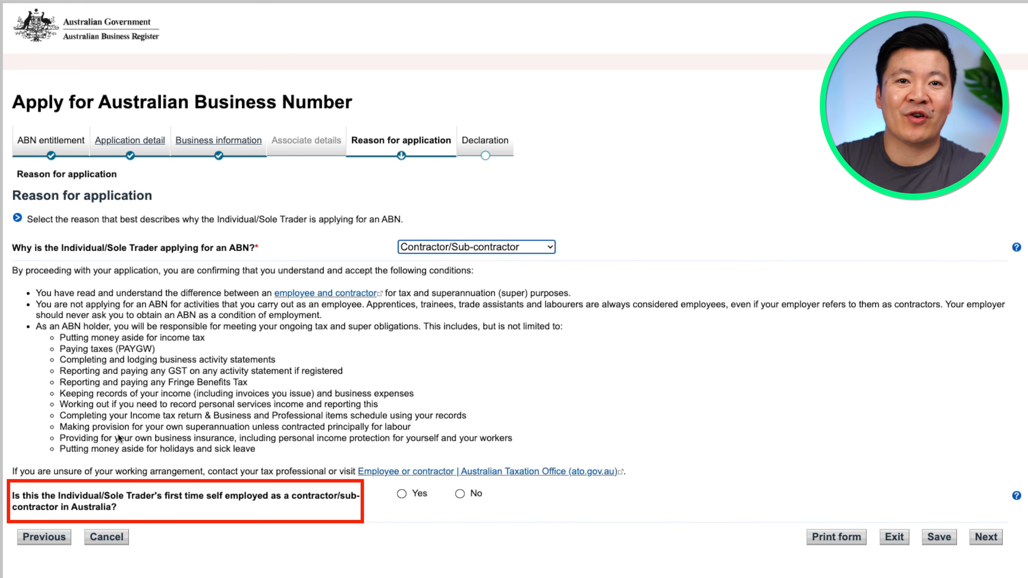
left_click(402, 494)
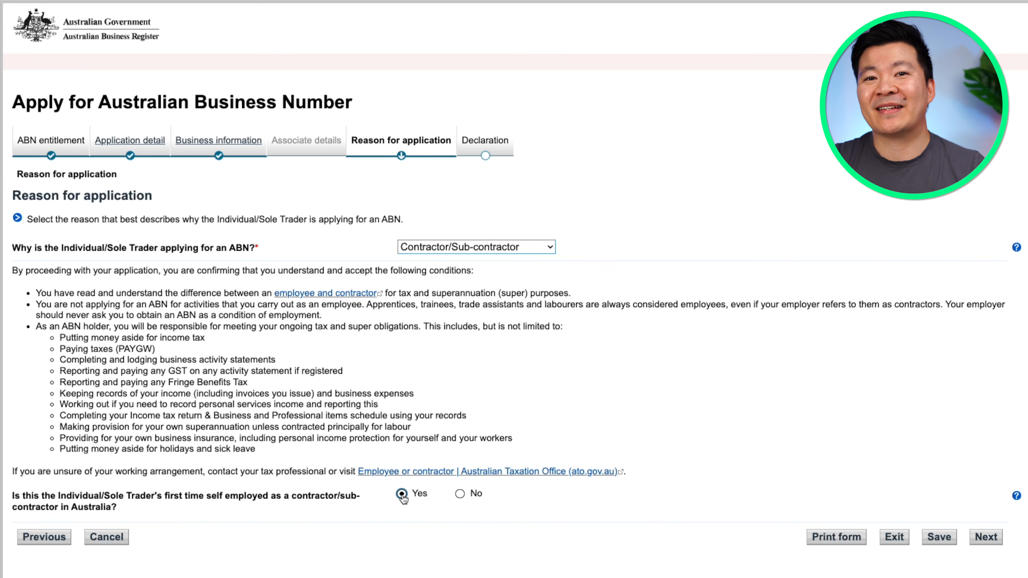
left_click(986, 538)
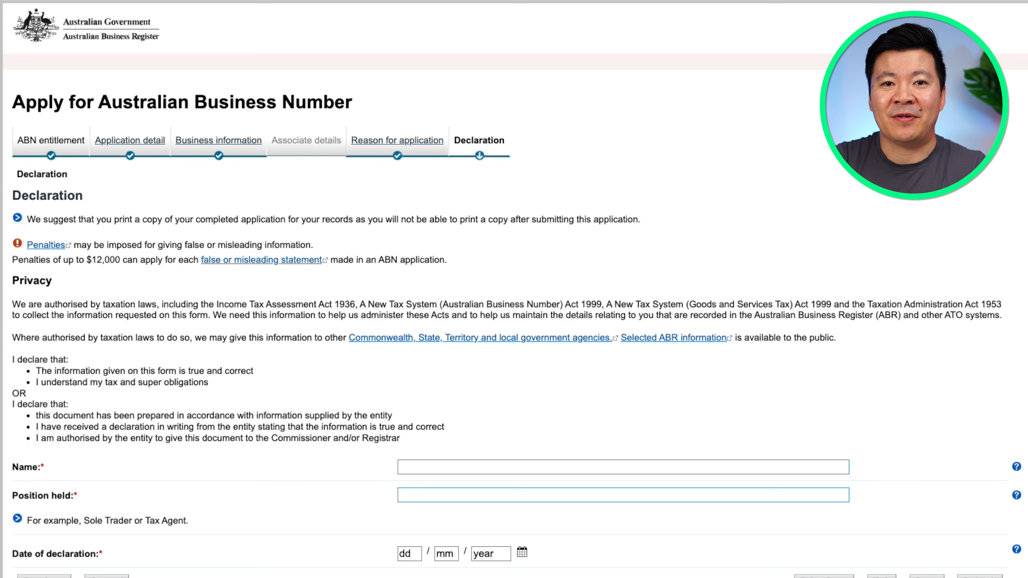
Open the printable form and scroll through every answer in the preview
left_click(837, 542)
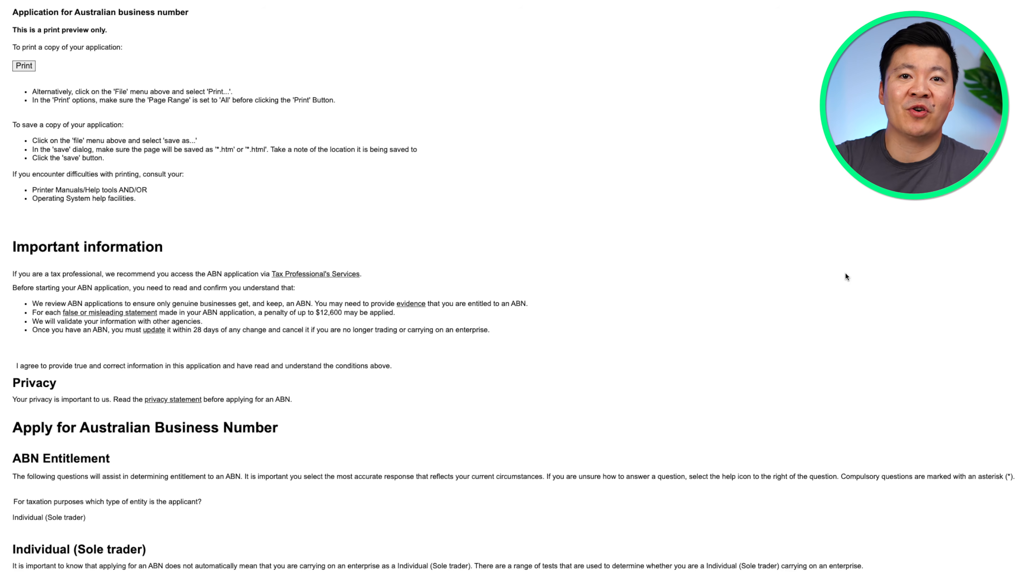
scroll(514, 289, "down", 15)
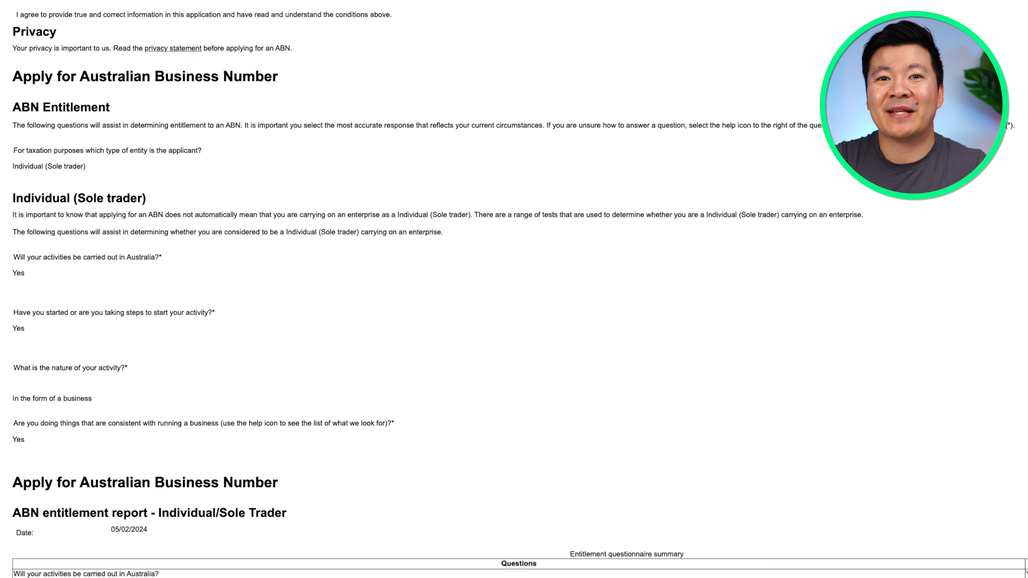
scroll(514, 289, "down", 15)
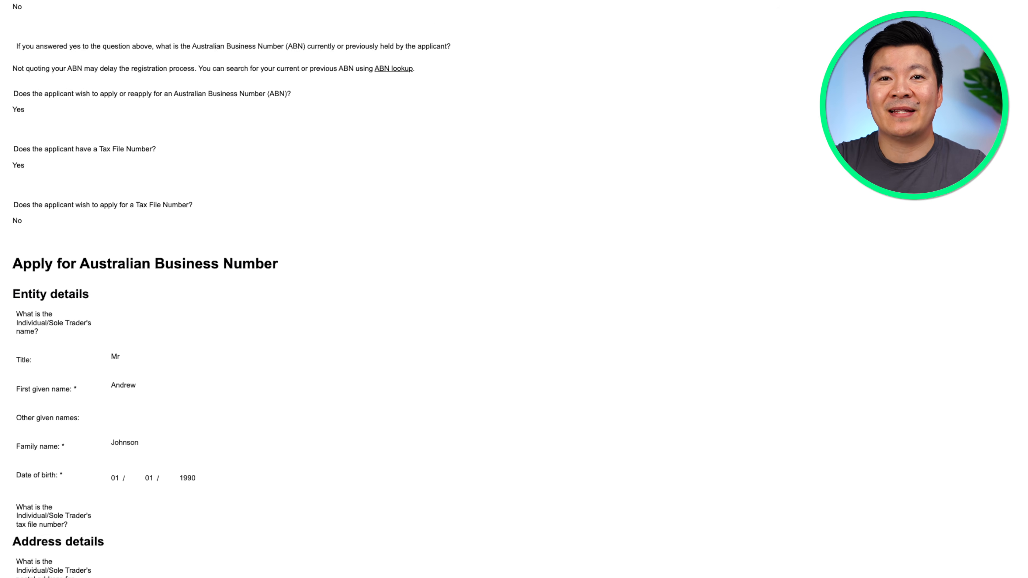
scroll(514, 289, "down", 15)
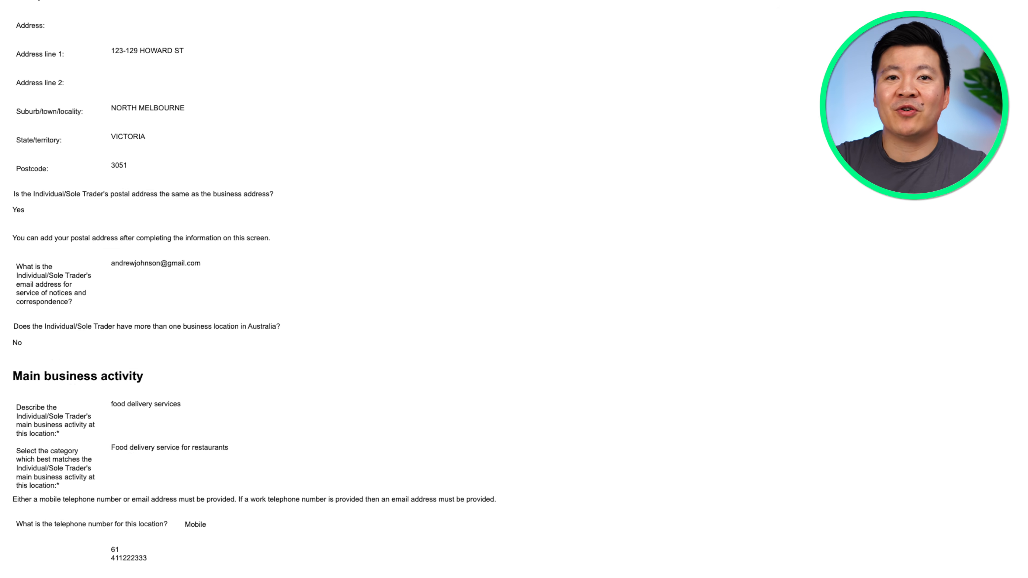
scroll(513, 289, "down", 12)
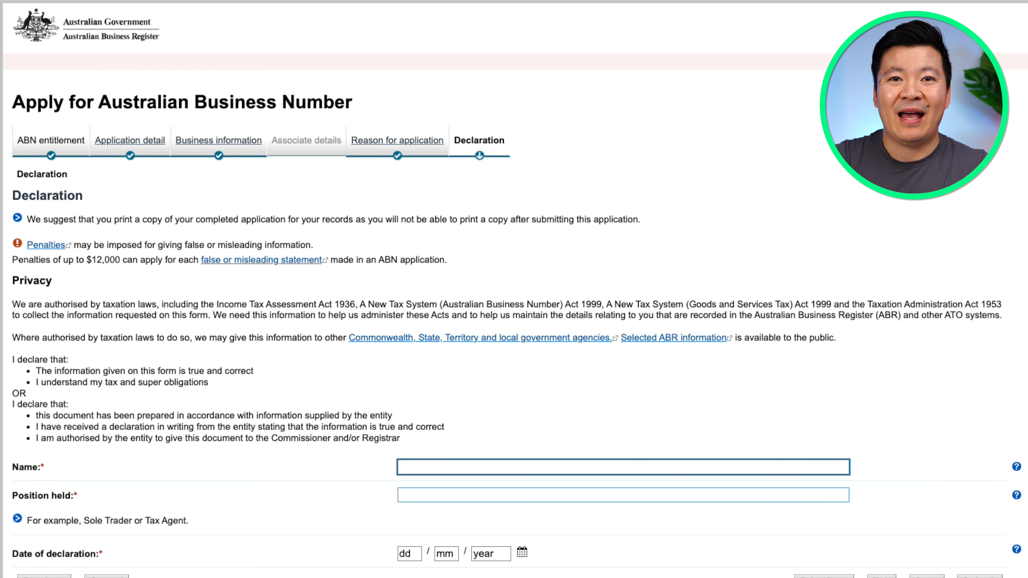
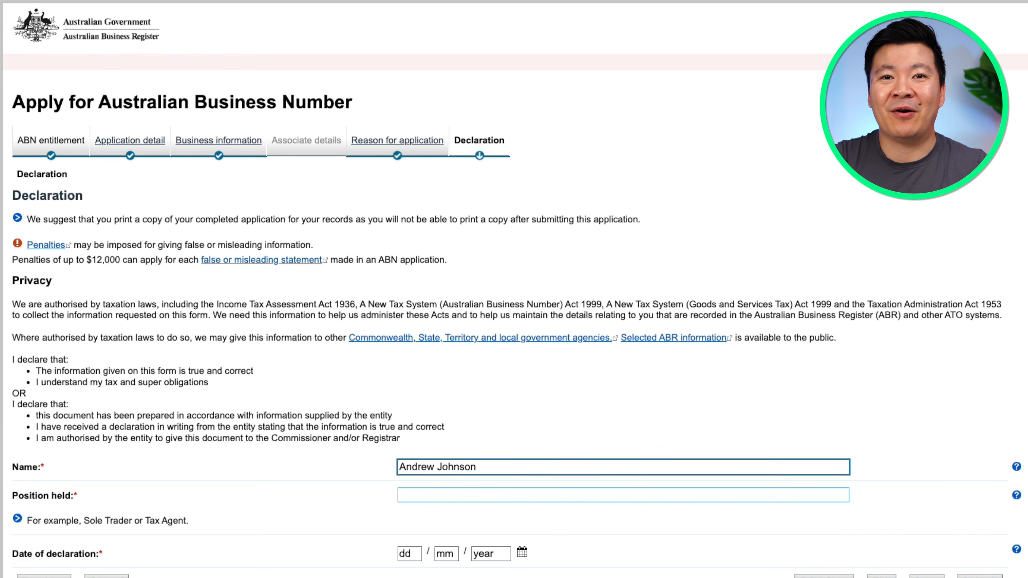
Enter the applicant's full name, position Sole Trader and declaration date 05/02/2024
key("Tab")
type("Sole Trader")
key("Tab")
type("050220")
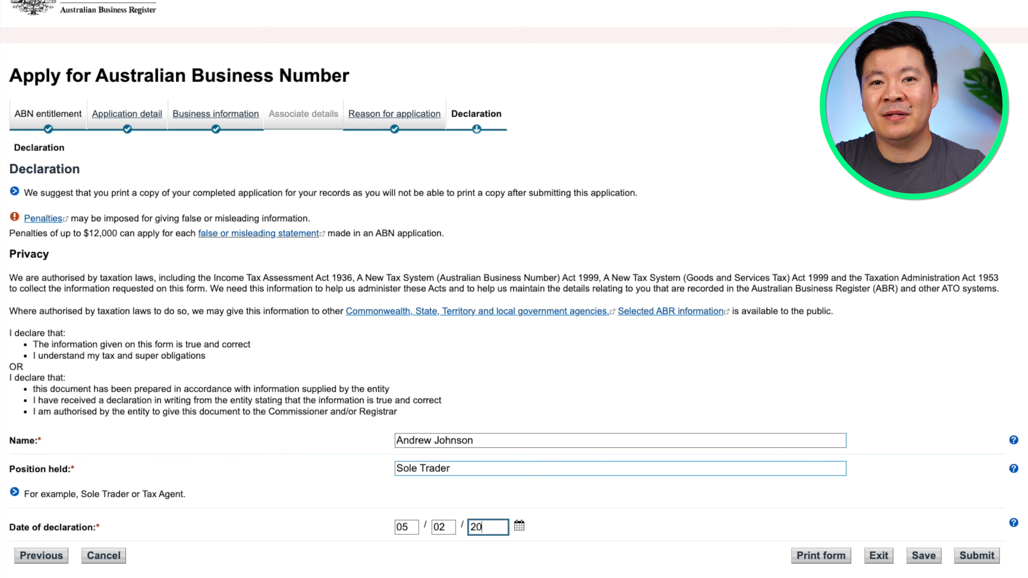
key("Tab")
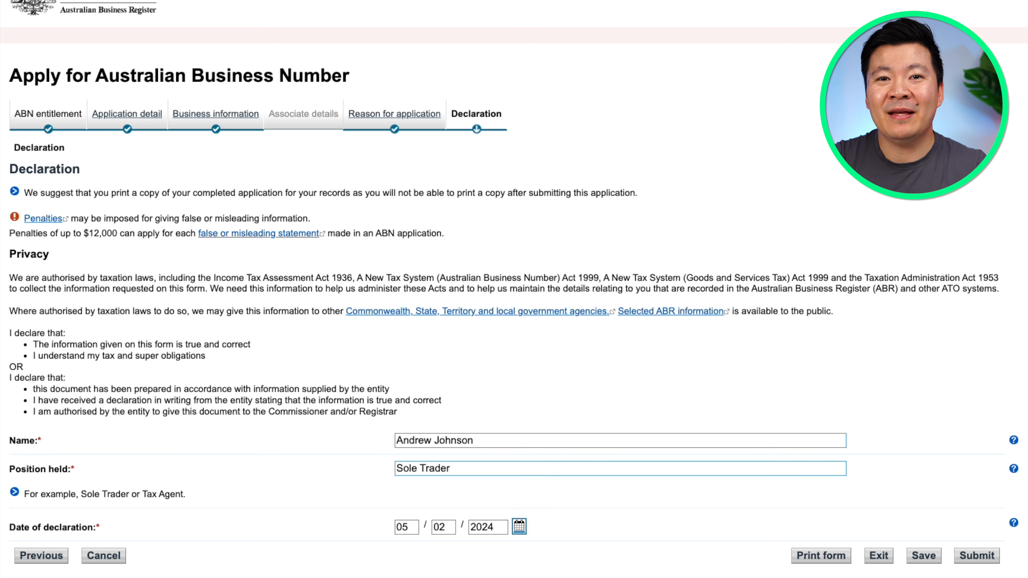